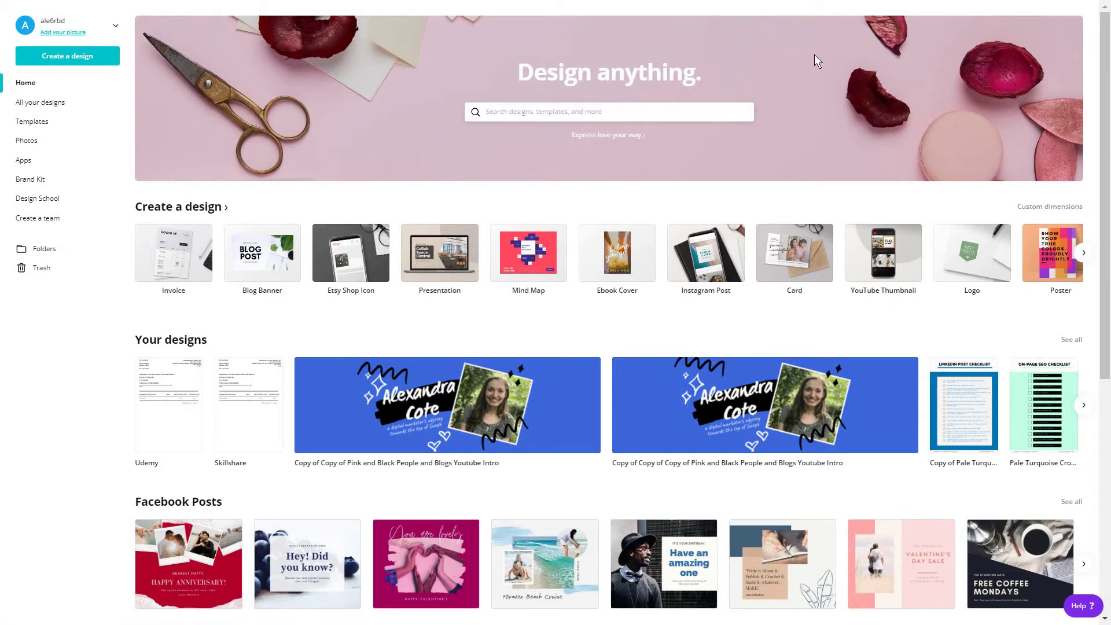
Search 'yo' for YouTube Thumbnail templates and browse them for the Sweet x Salty food template.
left_click(572, 117)
type("youtube")
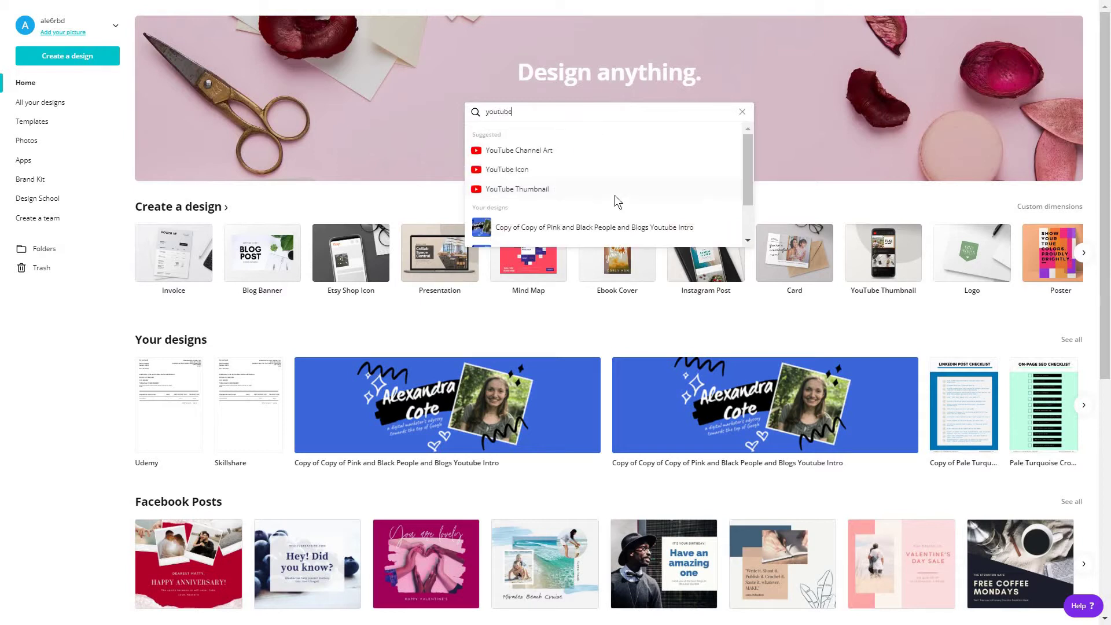
left_click(614, 195)
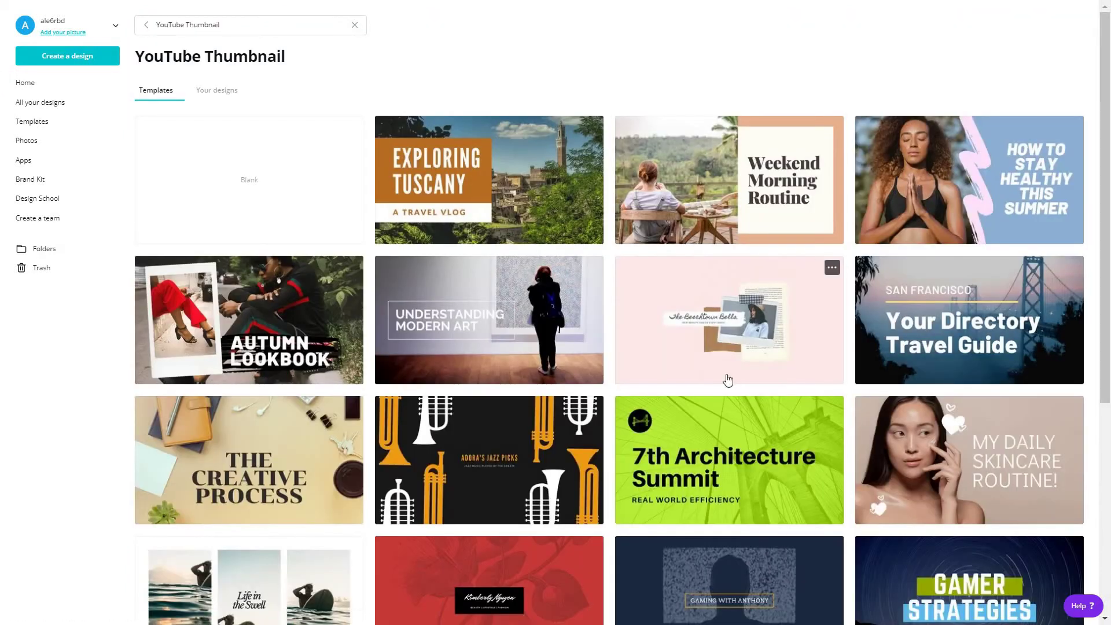
scroll(729, 380, "down", 6)
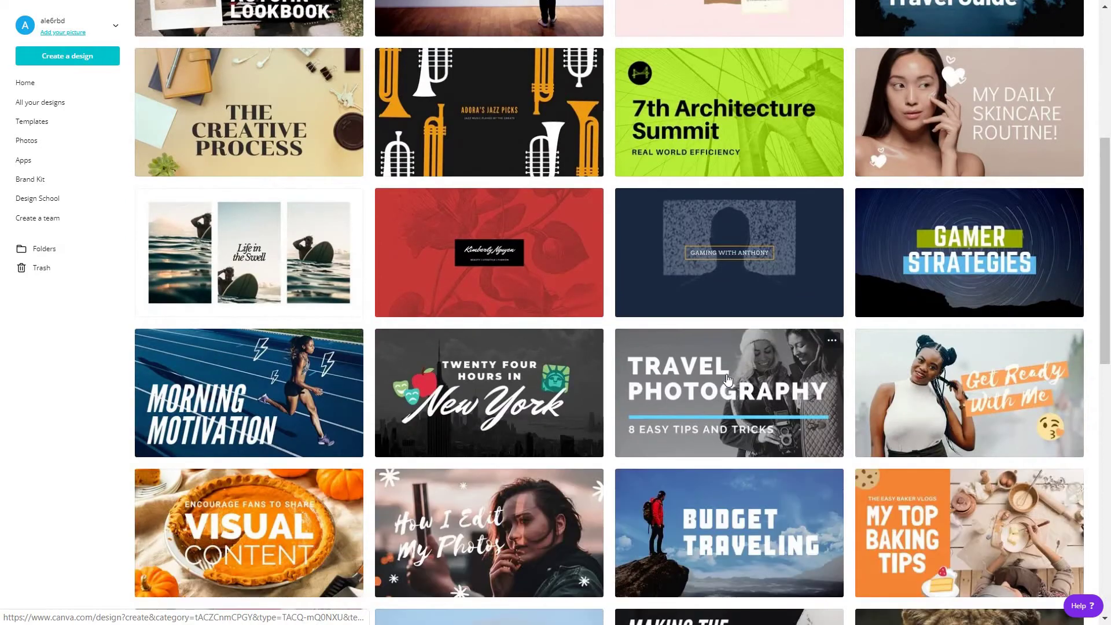
scroll(728, 380, "down", 6)
scroll(729, 380, "down", 8)
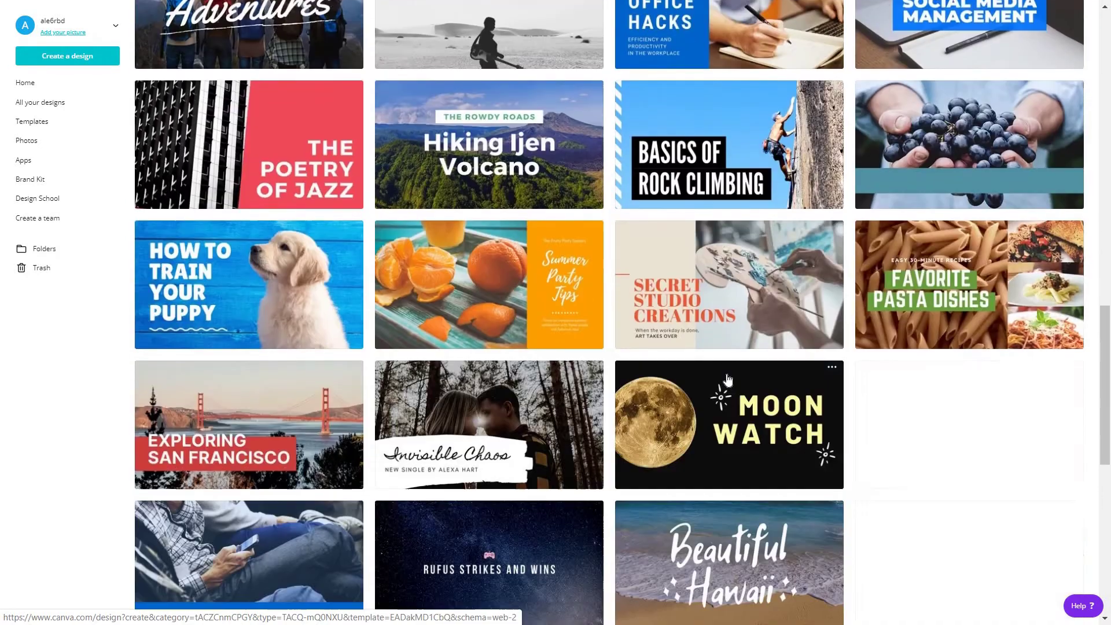
scroll(728, 380, "down", 6)
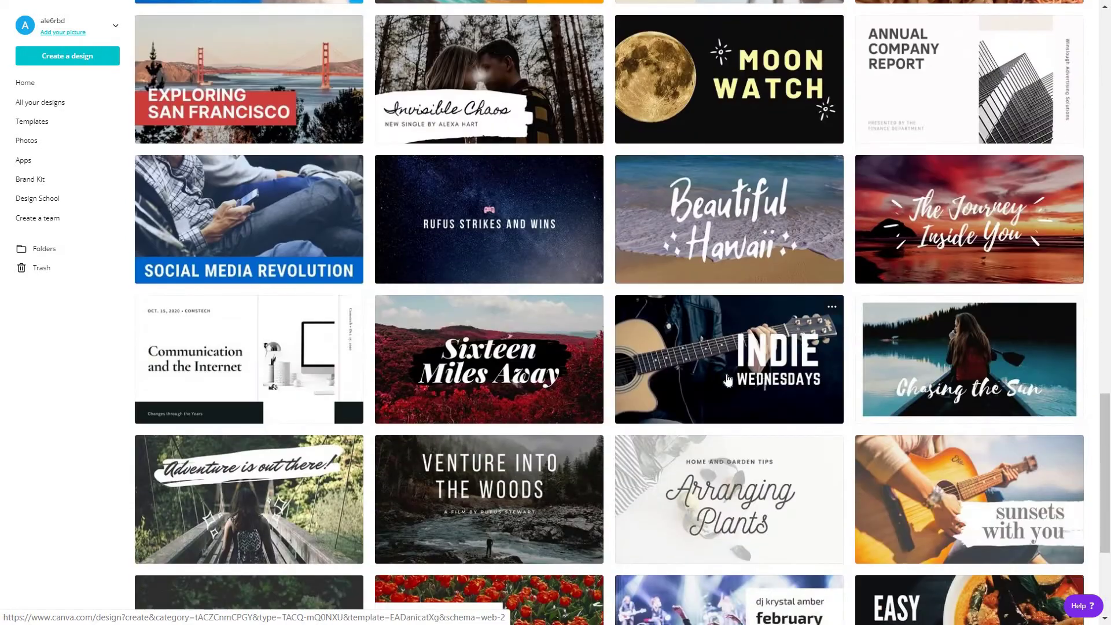
scroll(728, 381, "down", 8)
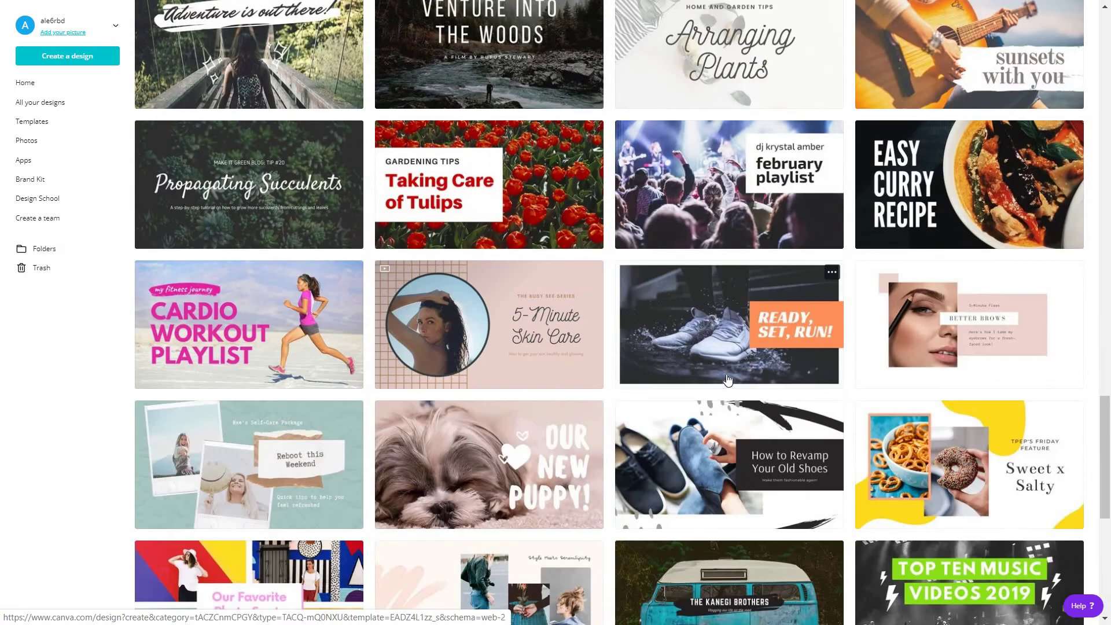
scroll(728, 381, "up", 1)
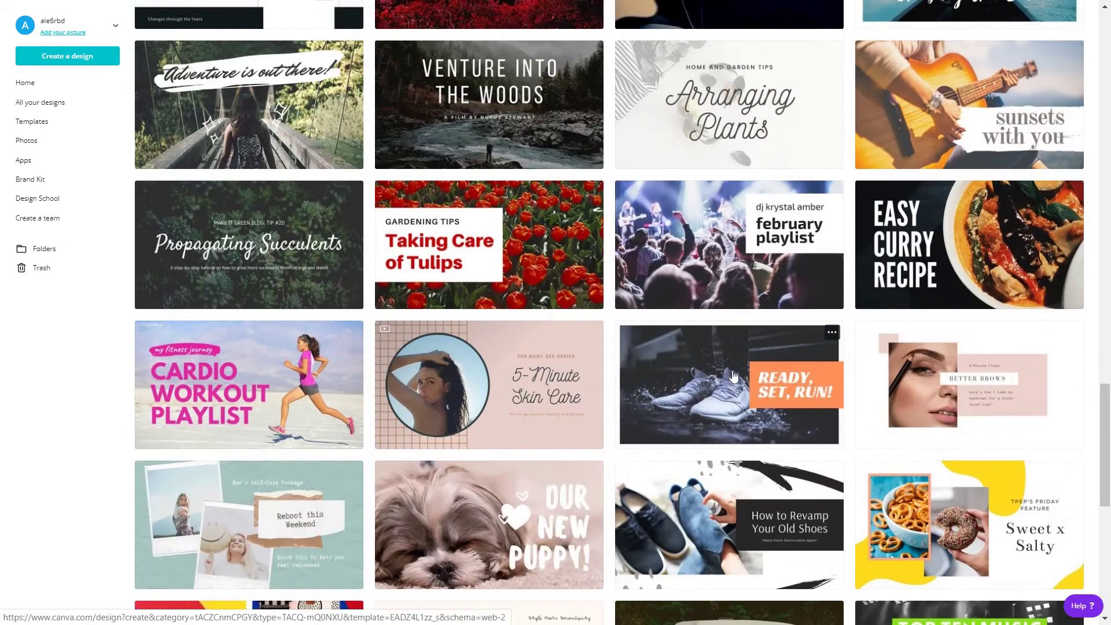
scroll(734, 377, "down", 3)
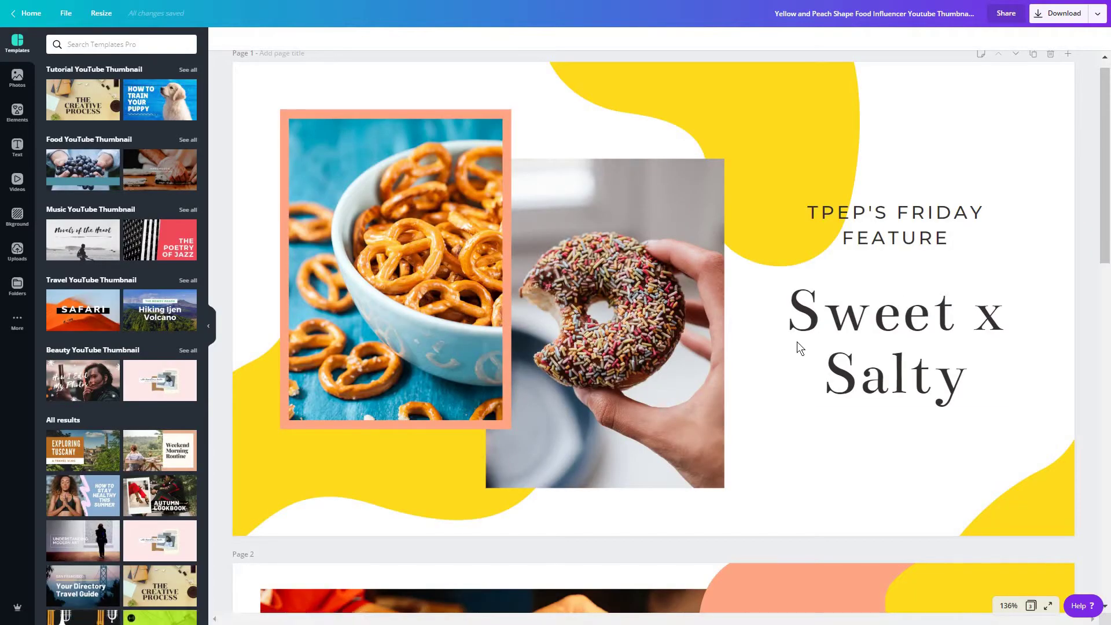
Delete page 3, keeping only the Sweet x Salty page, and shift the pretzel photo left.
scroll(797, 342, "down", 5)
scroll(797, 342, "down", 9)
scroll(797, 343, "down", 3)
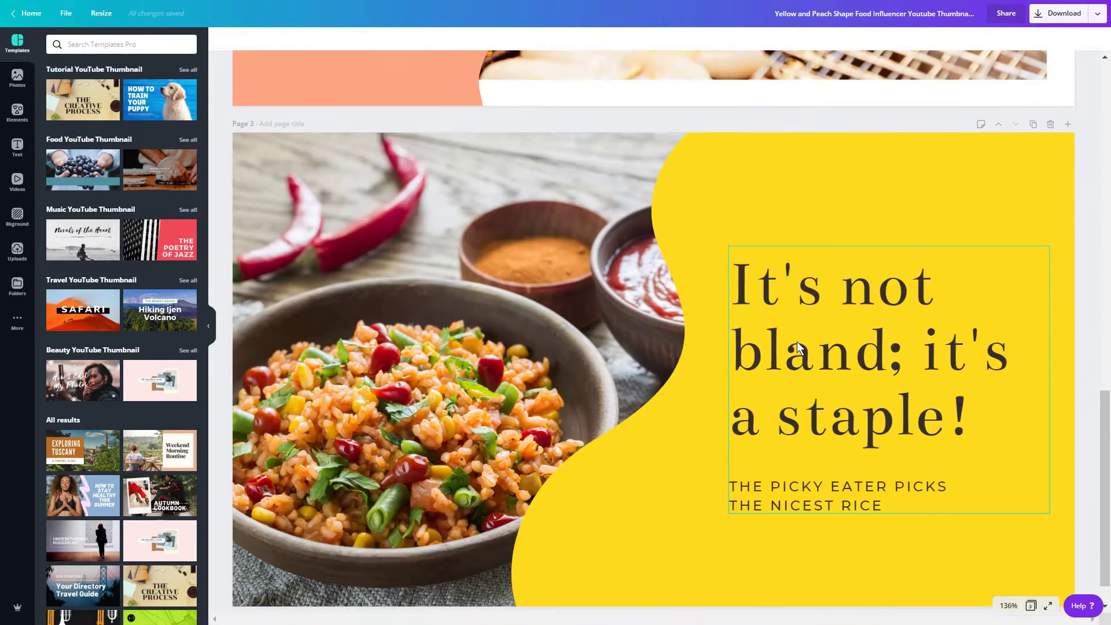
scroll(797, 343, "up", 2)
scroll(798, 342, "up", 5)
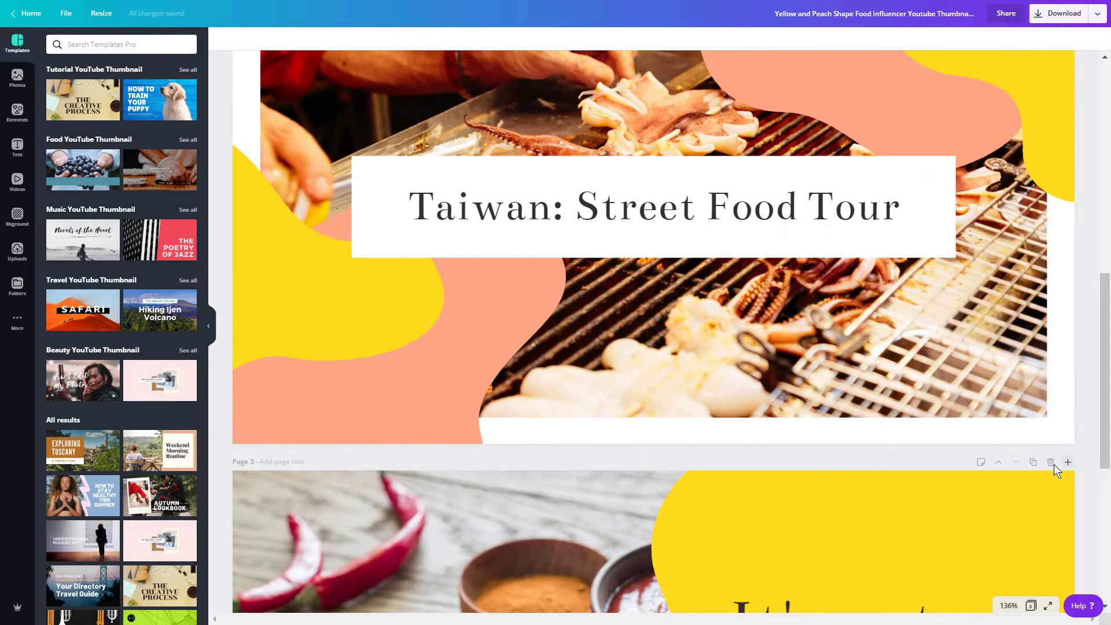
left_click(1068, 470)
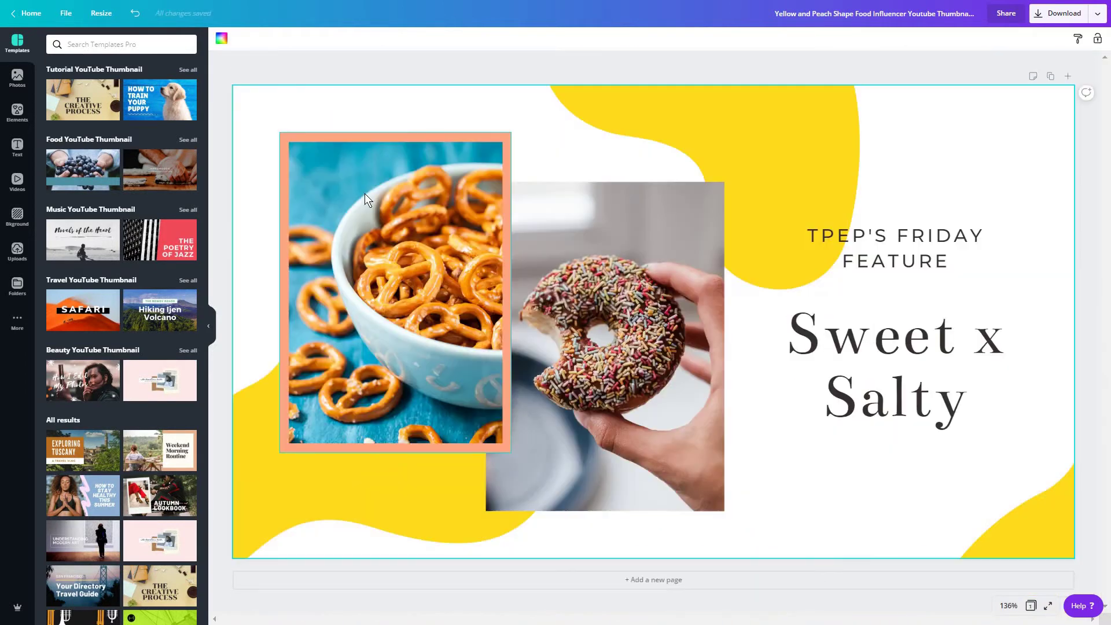
left_click(365, 193)
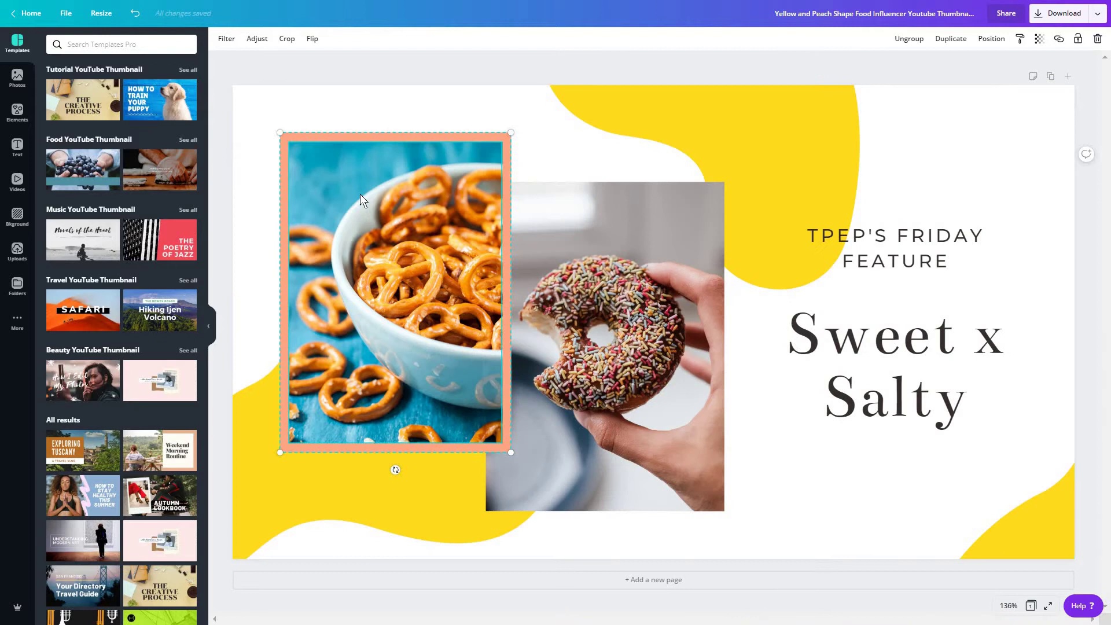
left_click_drag(364, 193, 321, 190)
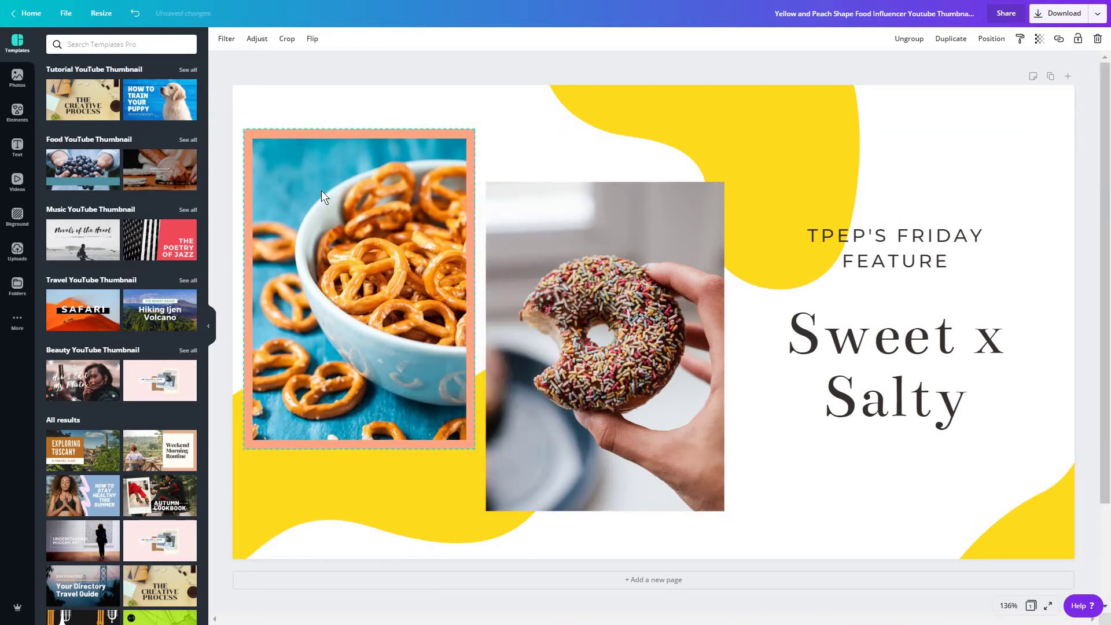
Undo the pretzel move, upload two invoice images, and drop them into the pretzel and donut frames.
key("ctrl+z")
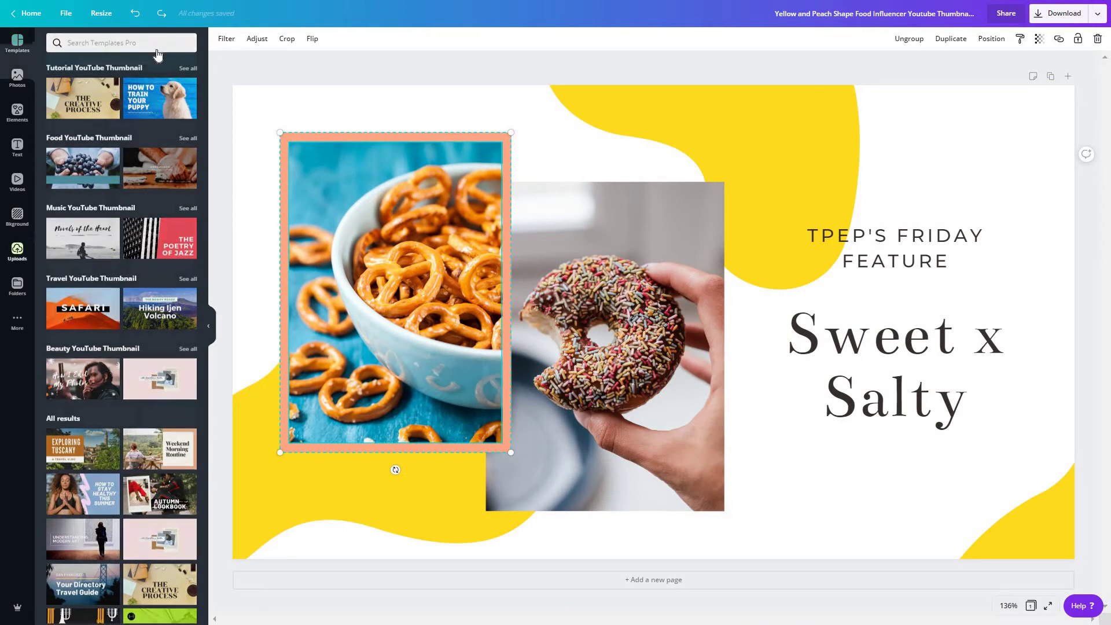
left_click(17, 253)
left_click(114, 49)
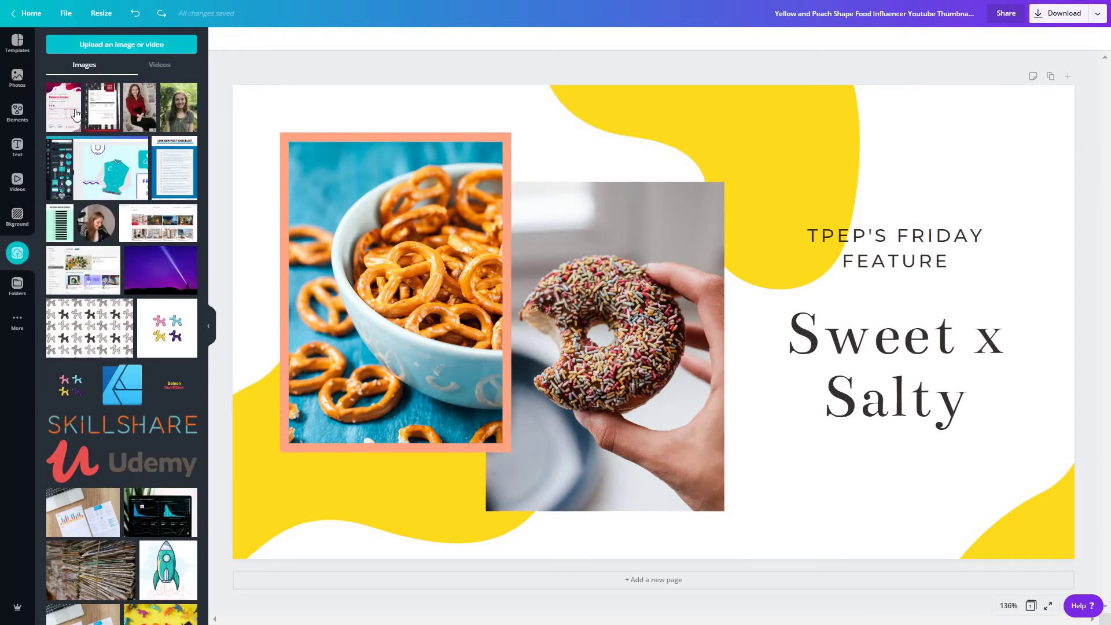
left_click_drag(75, 113, 341, 182)
left_click_drag(102, 107, 554, 269)
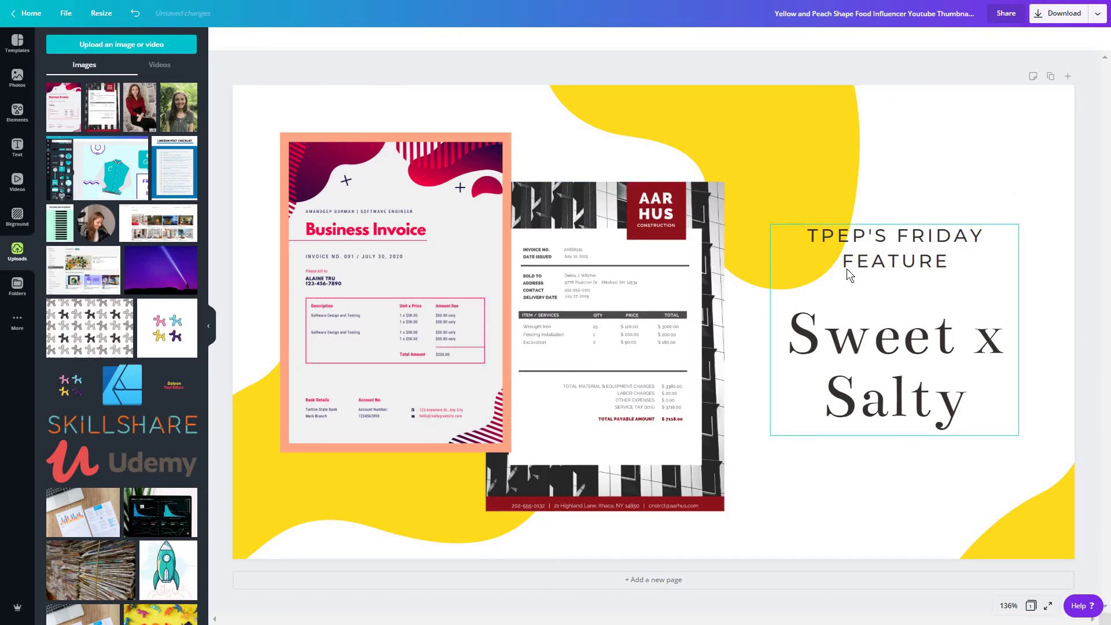
Reword the title to 'Creating visual invoices' and place an enlarged 'IN CANVA' beneath 'invoices'.
left_click(905, 356)
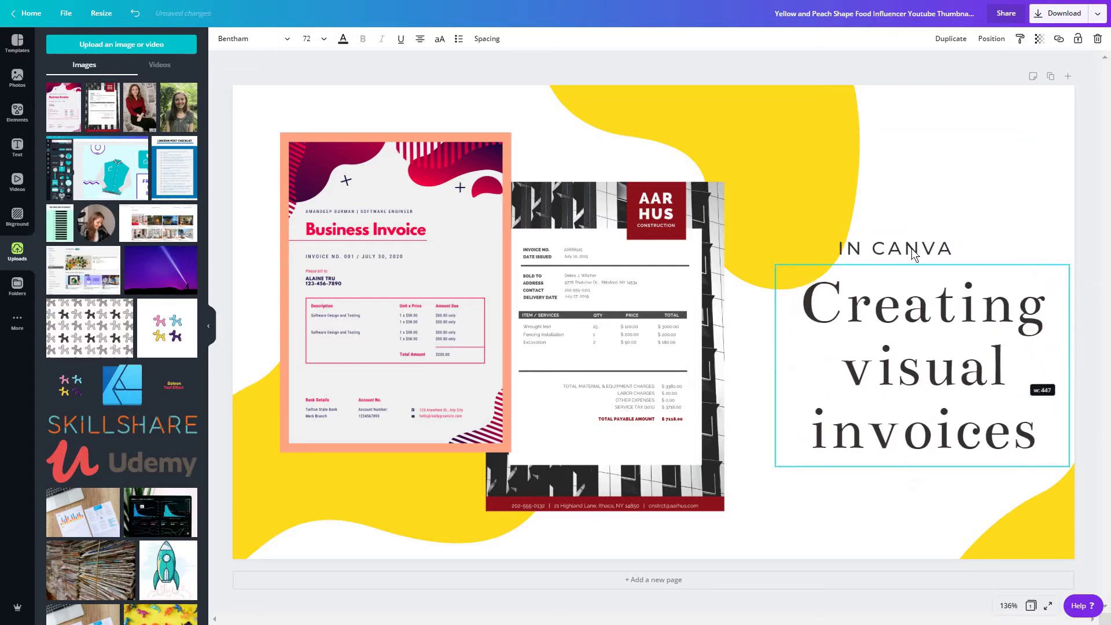
left_click(912, 249)
left_click_drag(912, 248, 928, 365)
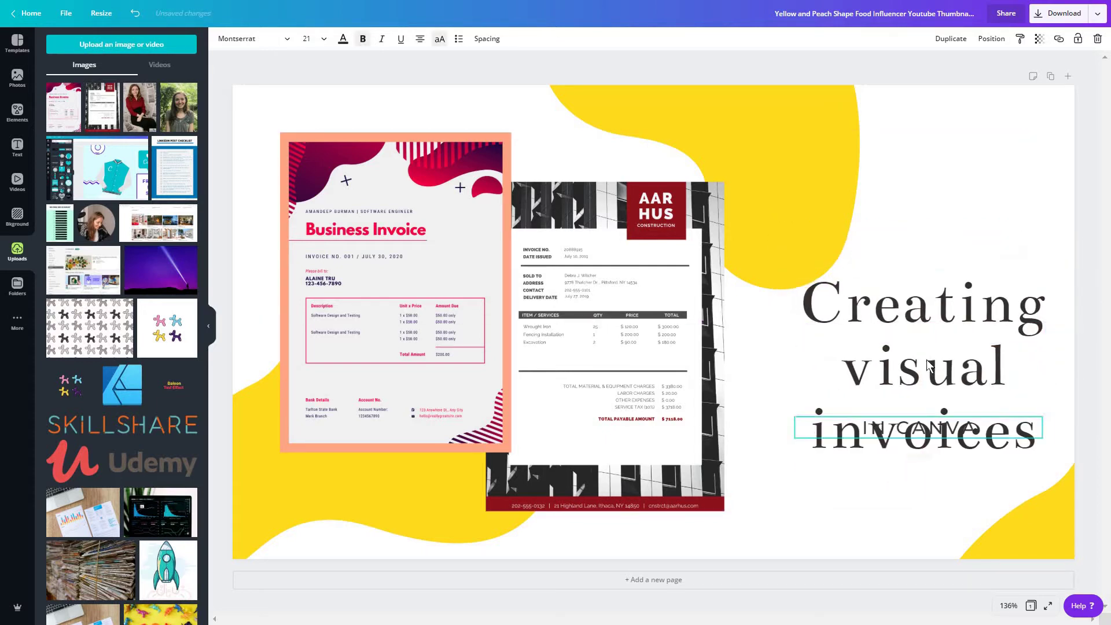
left_click_drag(891, 333, 853, 303)
left_click_drag(1033, 238, 1054, 208)
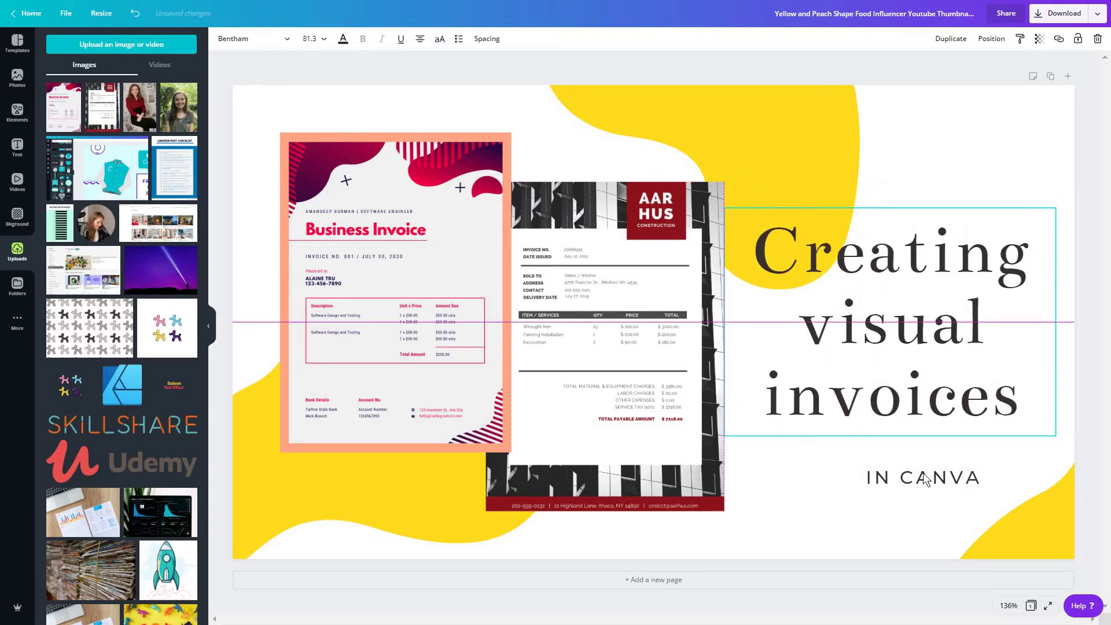
left_click_drag(925, 479, 891, 455)
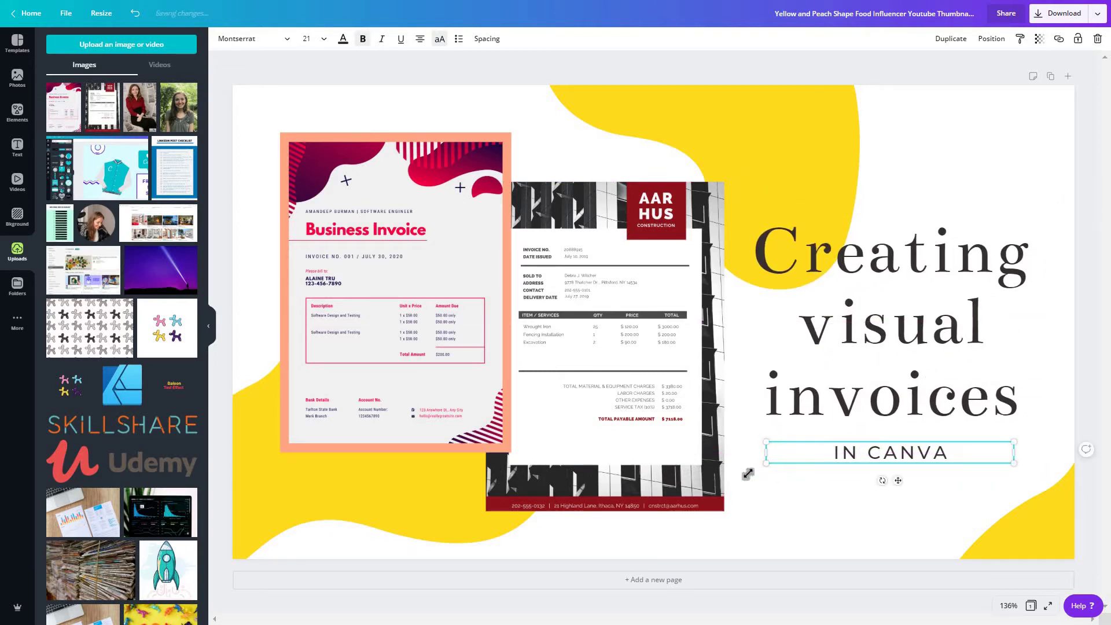
left_click_drag(748, 474, 679, 494)
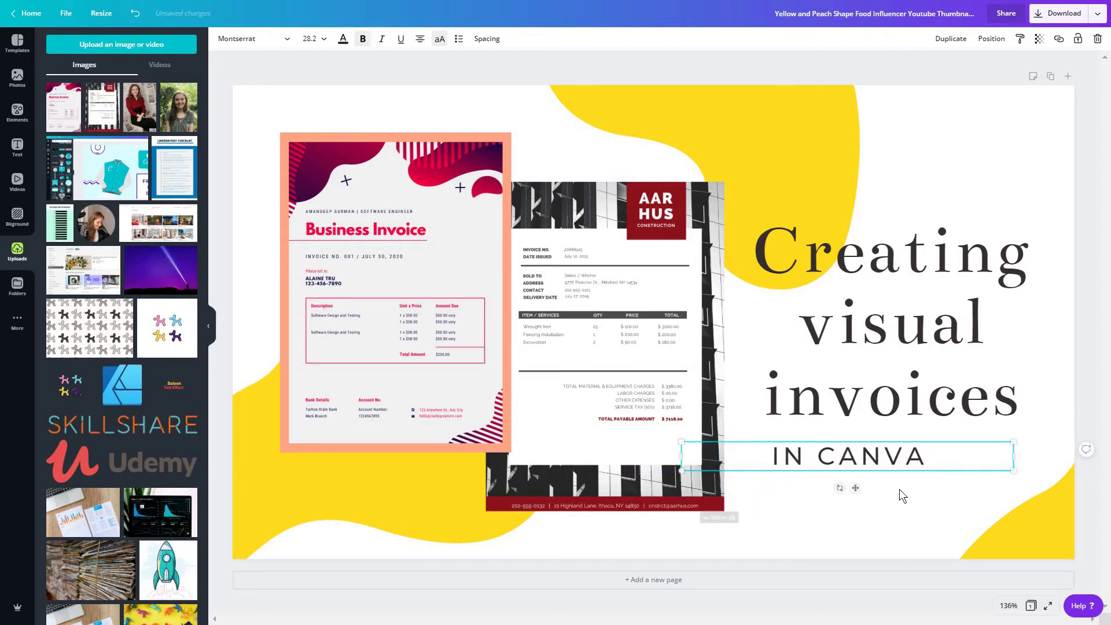
At 25% zoom, nudge IN CANVA right to centre it, then restore zoom to 125%.
left_click(1009, 606)
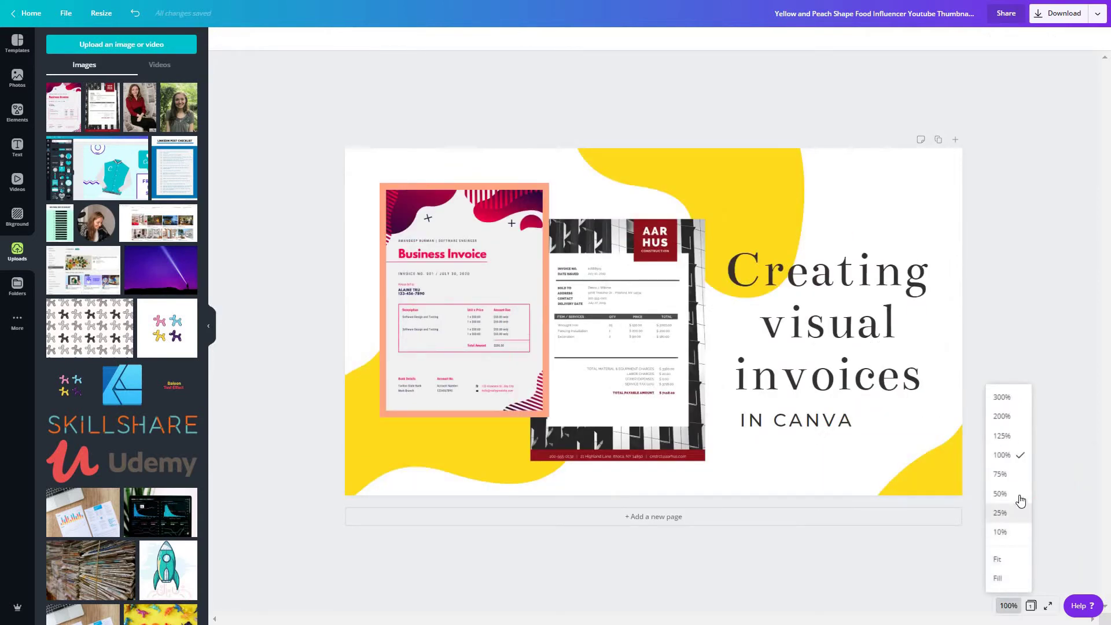
left_click(1000, 494)
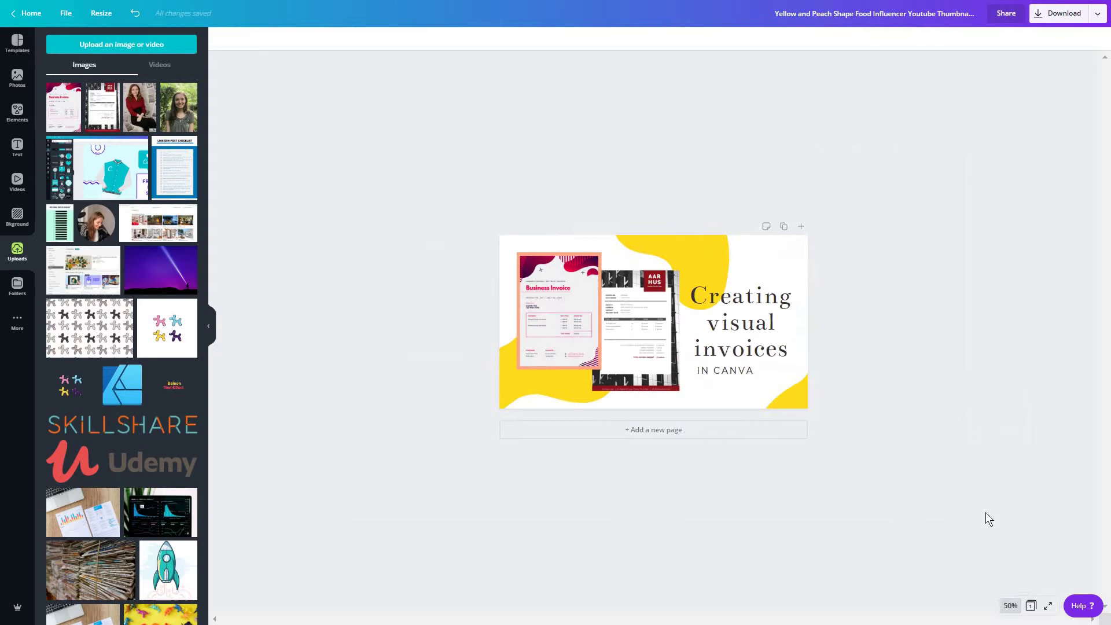
left_click(1016, 530)
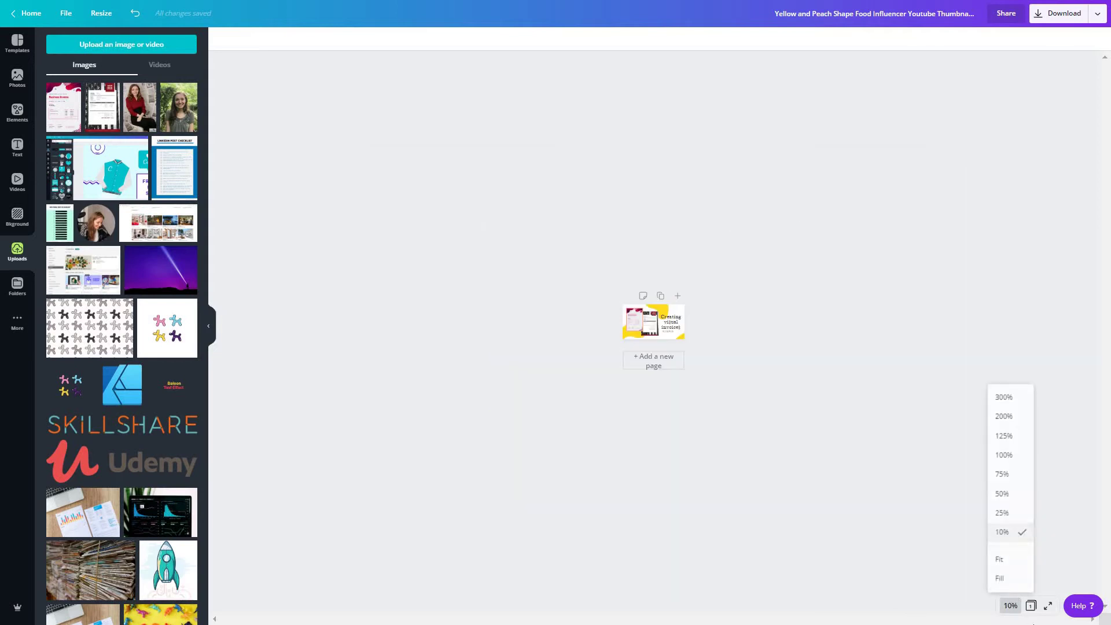
left_click(1016, 603)
left_click(1013, 510)
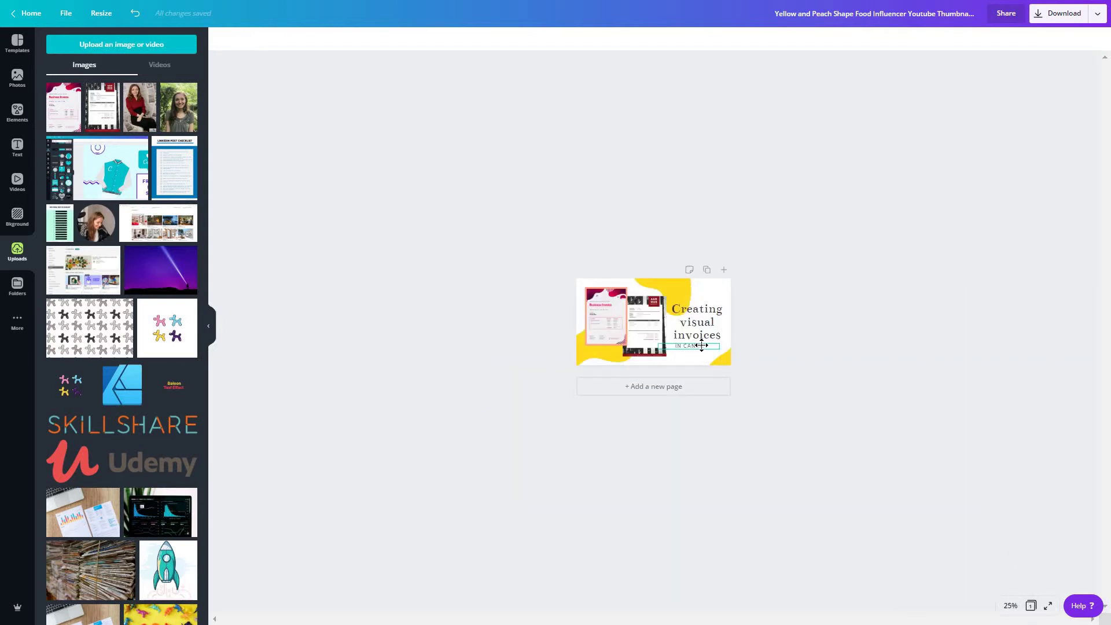
left_click_drag(702, 346, 708, 347)
left_click(770, 372)
left_click(1010, 605)
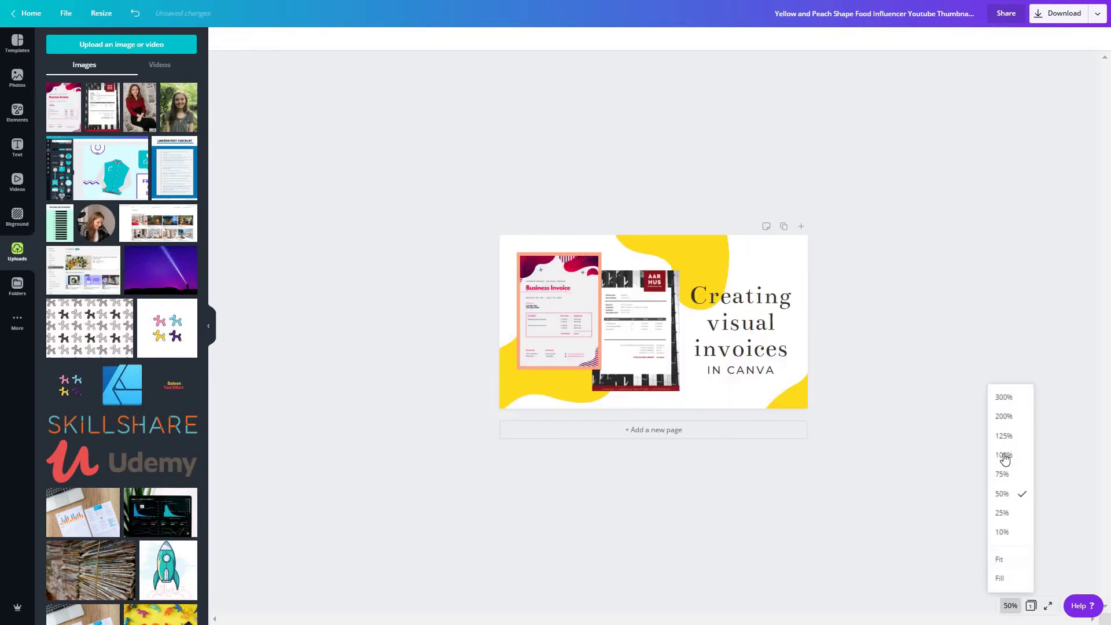
left_click(1009, 458)
left_click(1008, 606)
left_click(1019, 444)
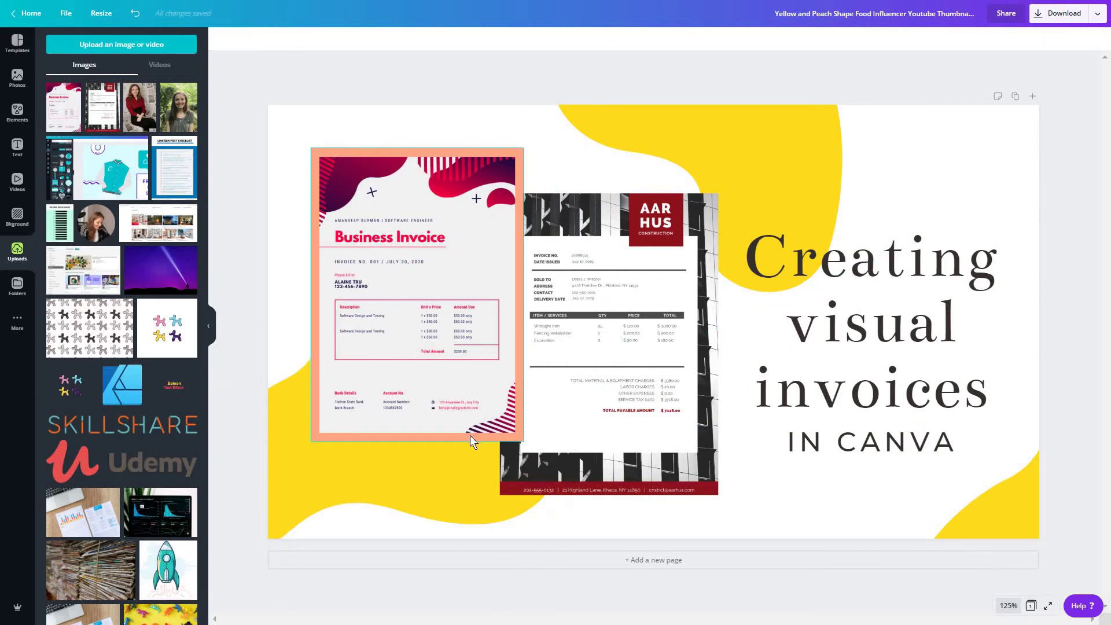
Recolour both yellow blob shapes to red #EB0040 via the colour hex search.
key("ctrl+z")
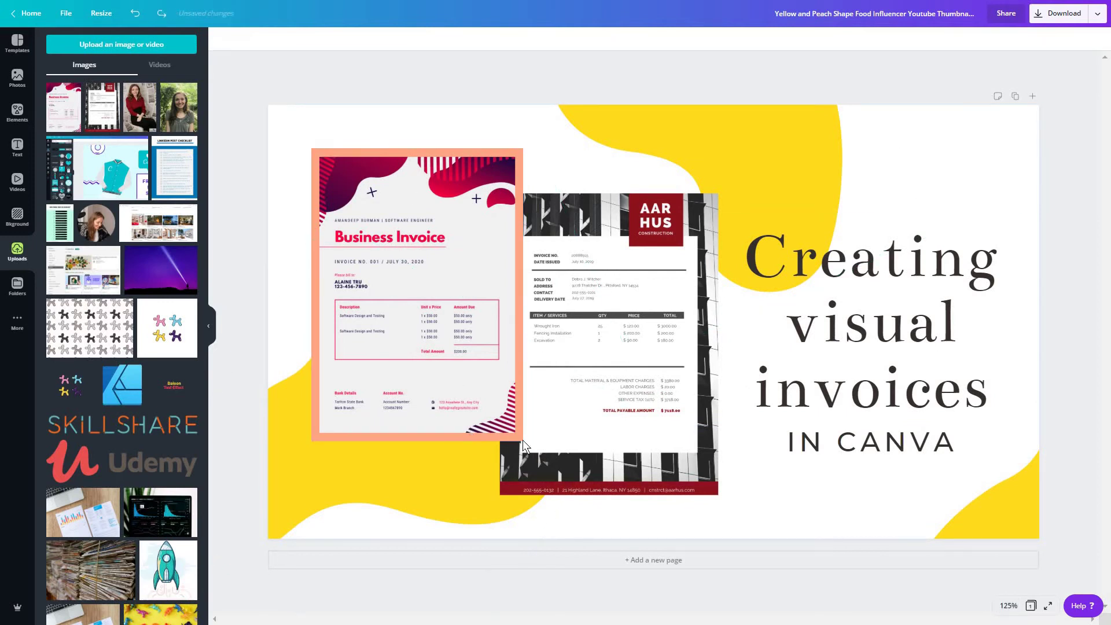
left_click(395, 473)
left_click(221, 39)
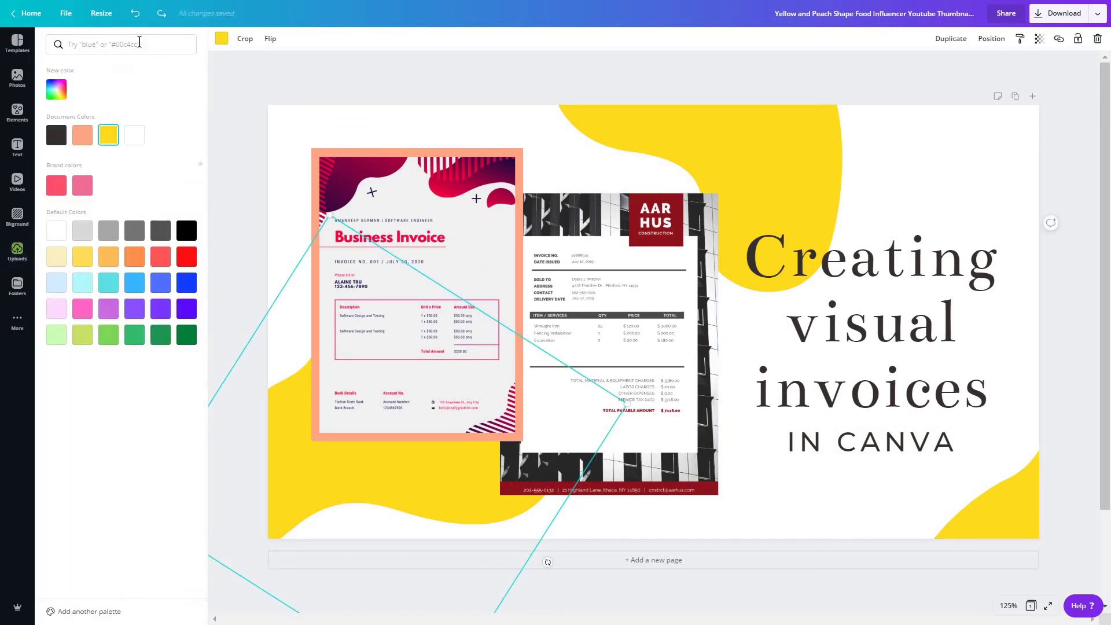
left_click(139, 41)
type("EB0040")
key("Return")
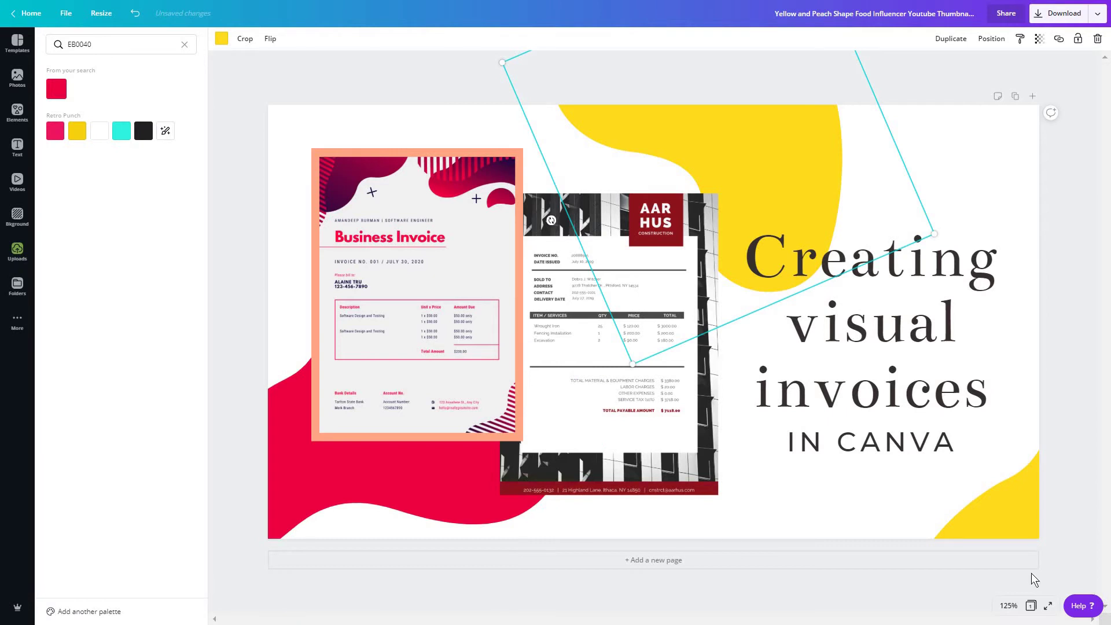
left_click(56, 89)
left_click(996, 520)
left_click(57, 91)
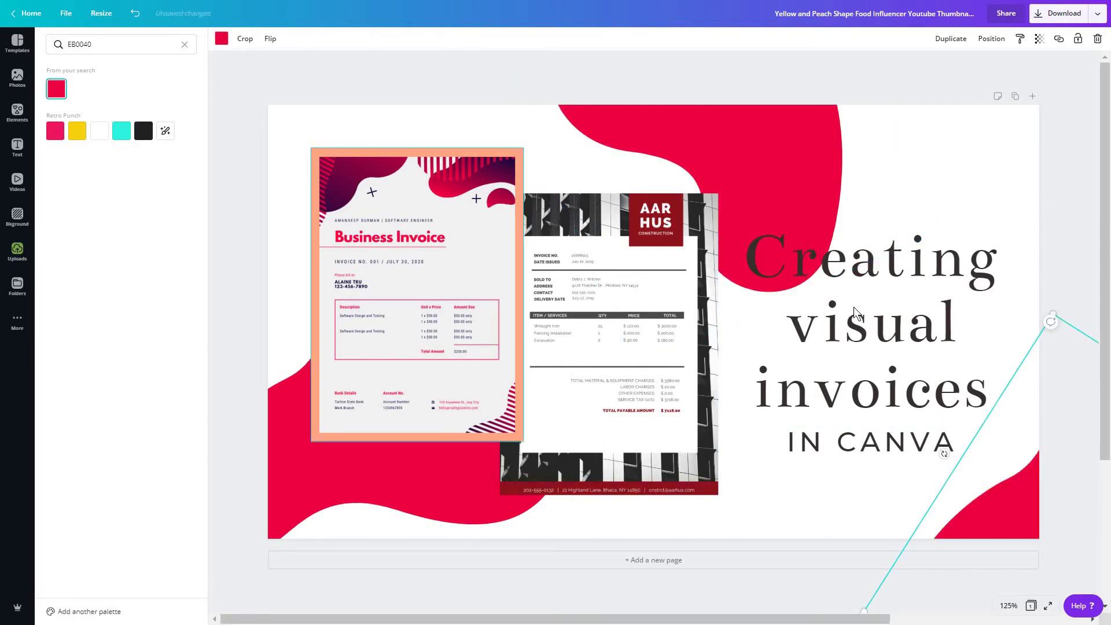
Change the Business Invoice frame from peach to a light pink with the custom colour picker.
left_click(466, 437)
left_click(221, 38)
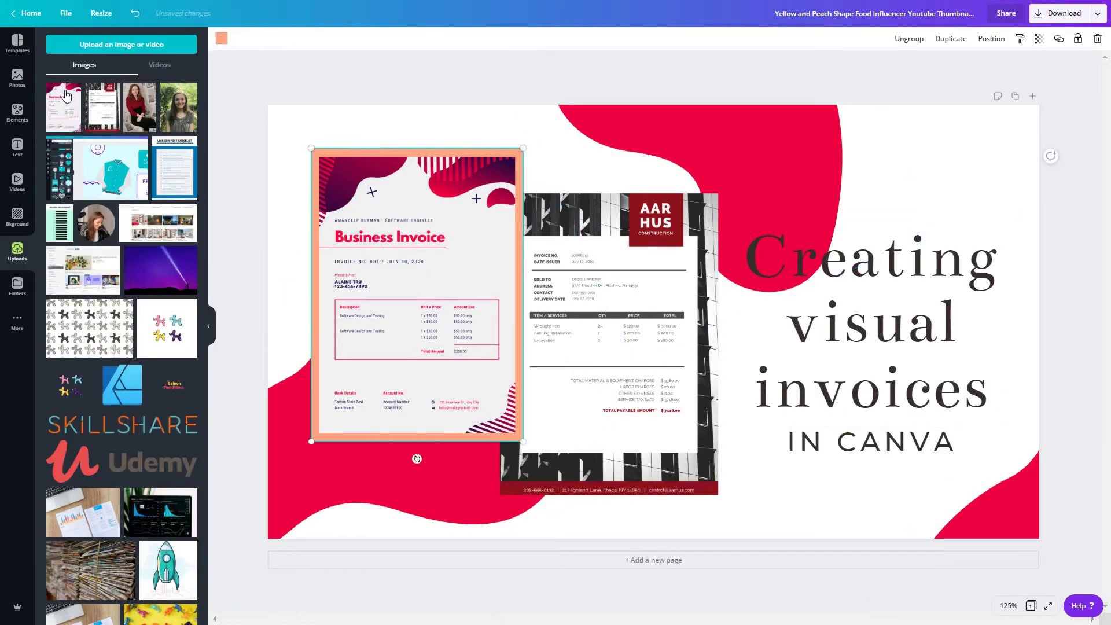
left_click(56, 94)
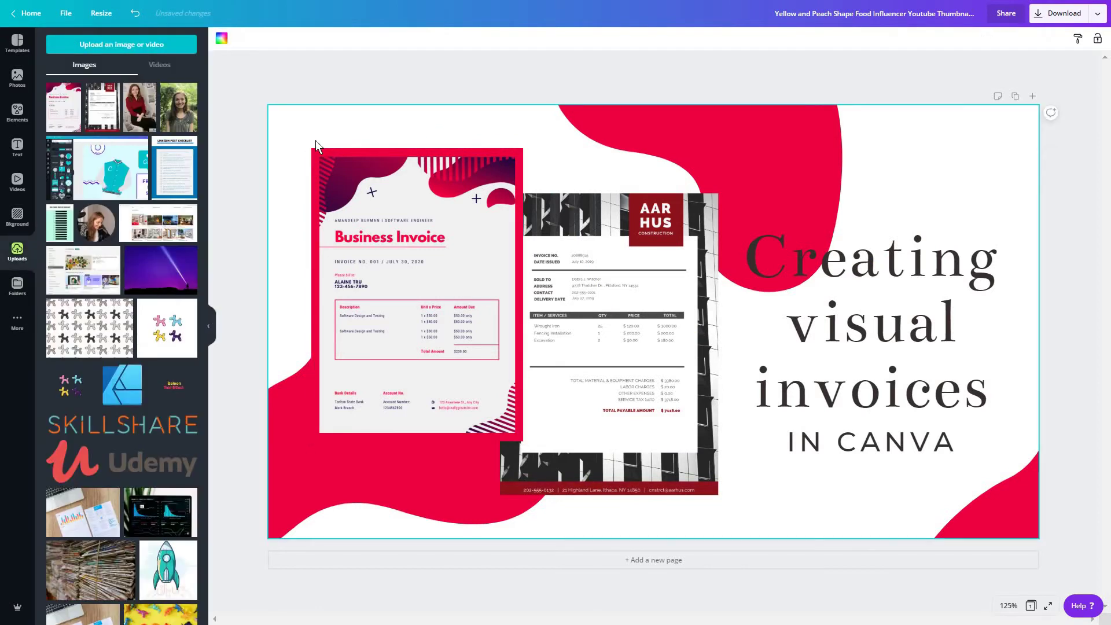
left_click(271, 108)
left_click(221, 38)
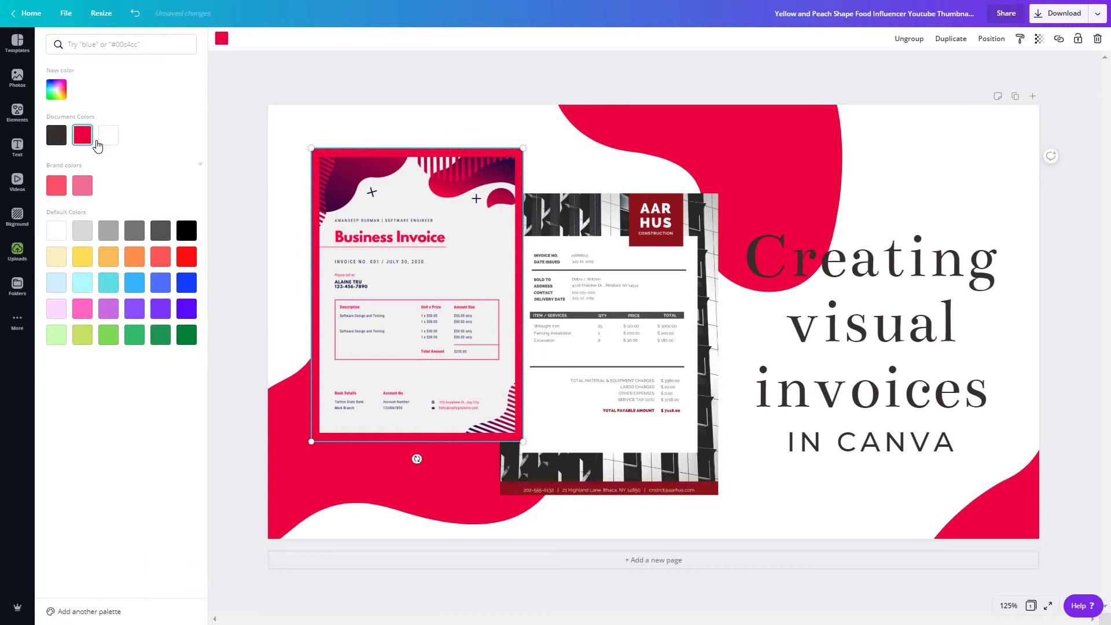
left_click(56, 89)
left_click_drag(180, 116, 57, 102)
Rotate the top red blob to about 126° and move it up and right along the top edge.
left_click(744, 207)
left_click(791, 238)
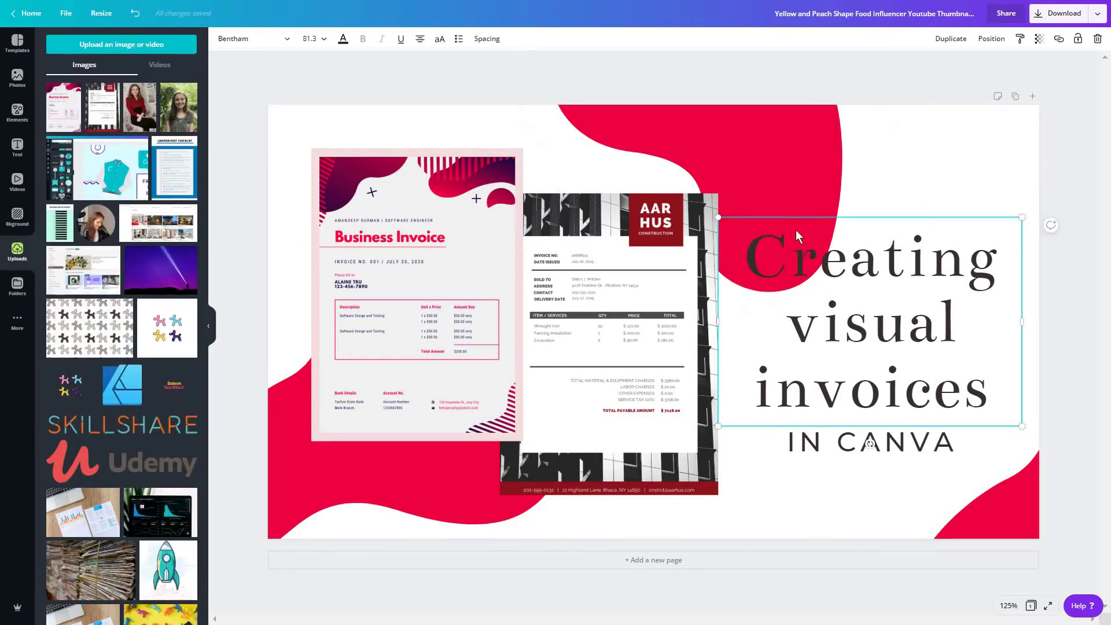
left_click(643, 133)
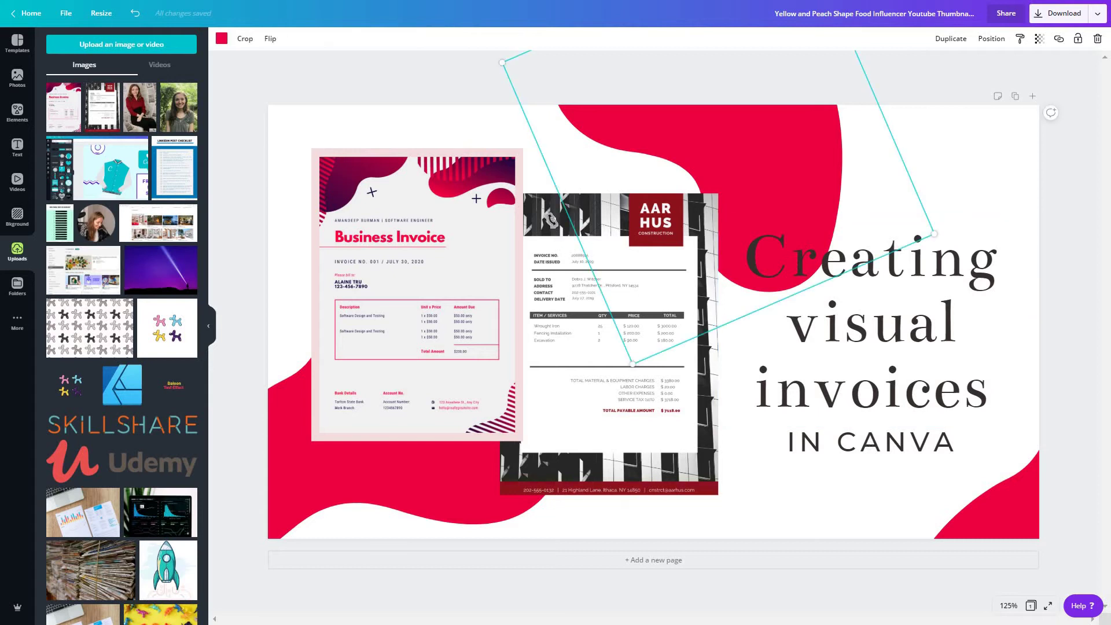
left_click_drag(555, 229, 591, 322)
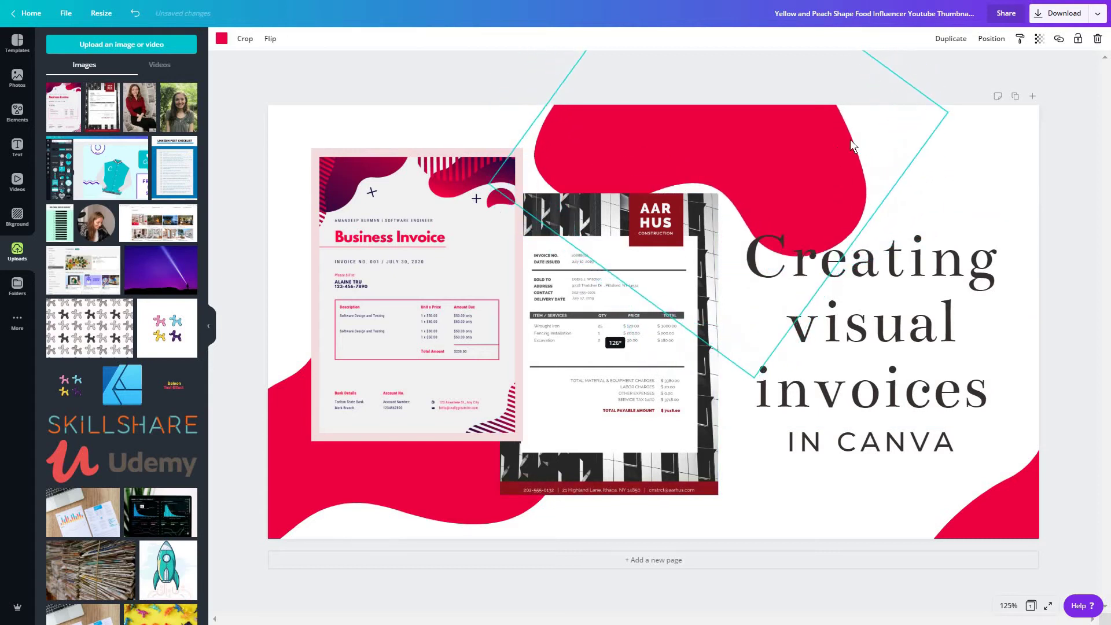
left_click_drag(857, 137, 904, 107)
left_click_drag(1043, 186, 1043, 186)
left_click(1025, 182)
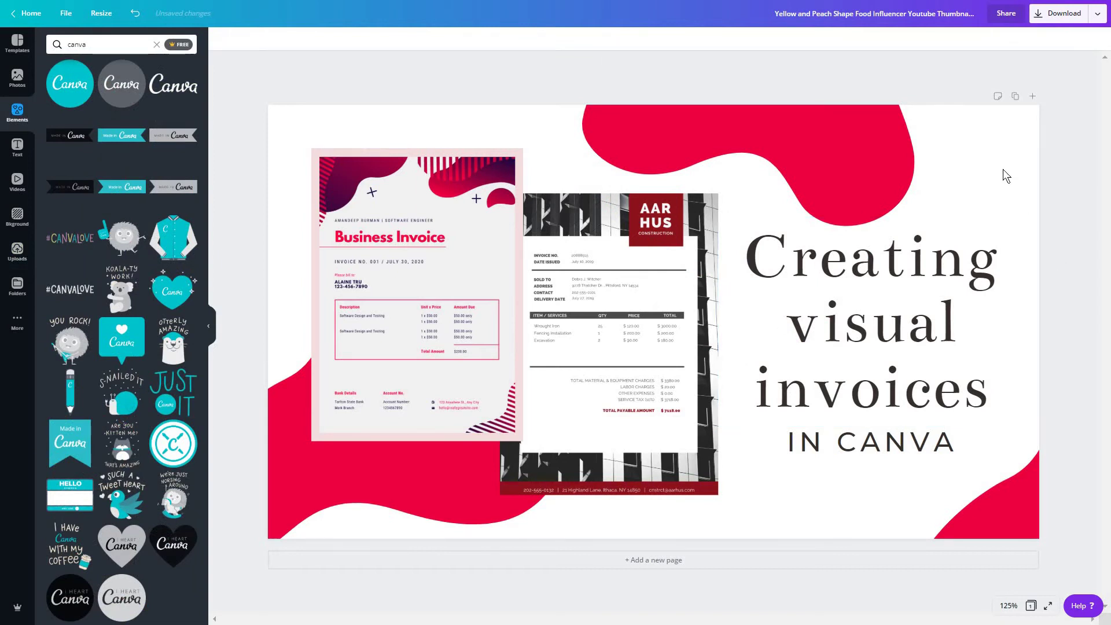
left_click(1072, 14)
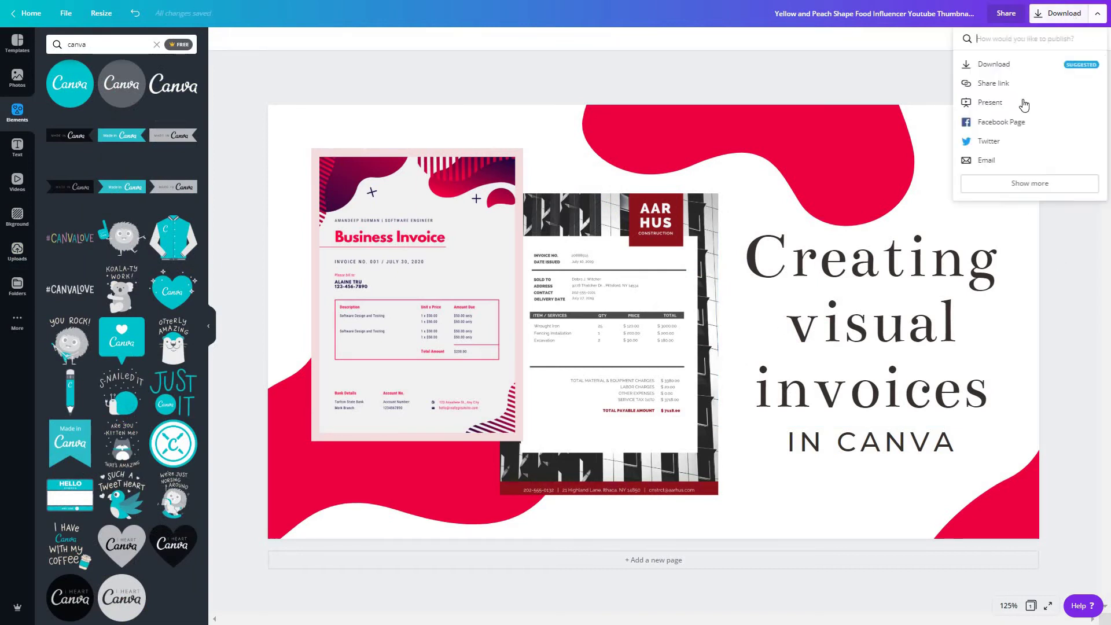
left_click(994, 63)
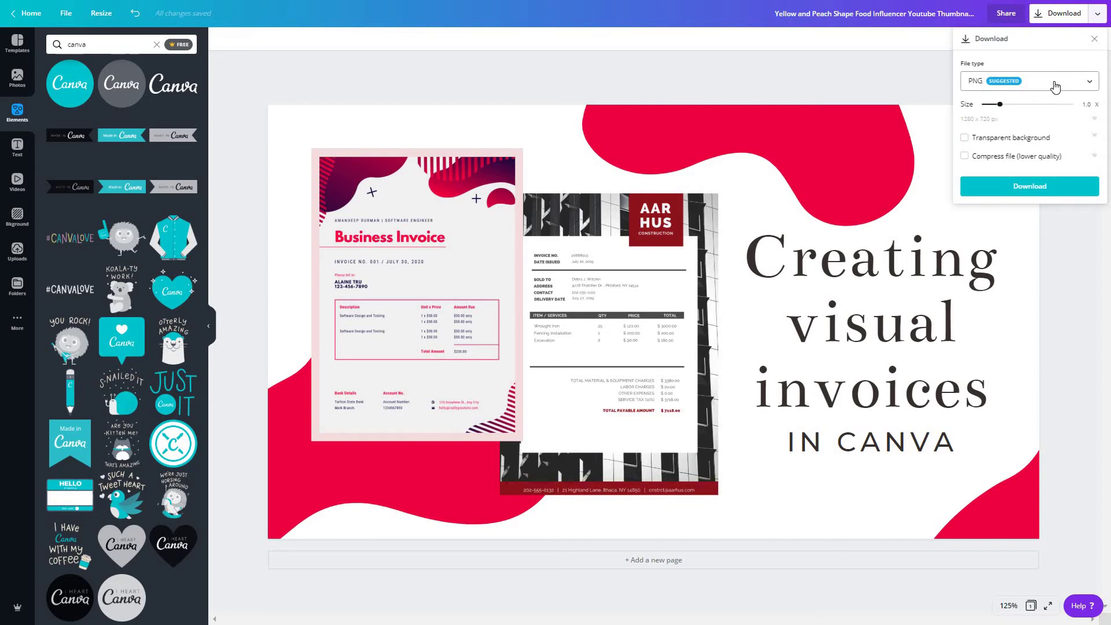
left_click(1050, 229)
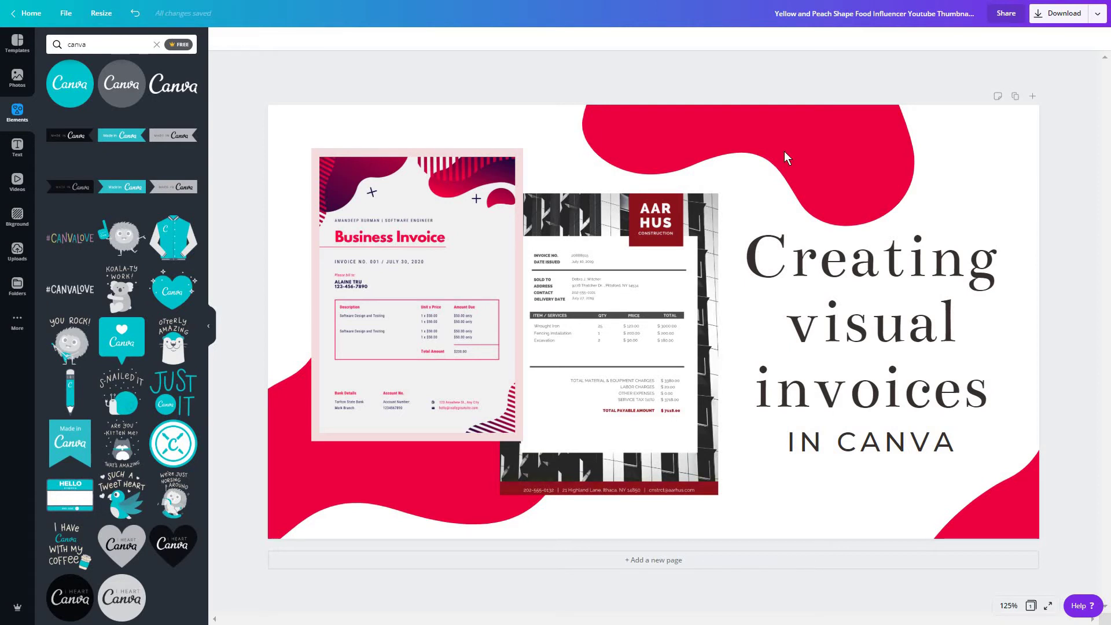
Check the Text, Elements and Photos panels, then scroll the uploaded images down to the portraits.
left_click(18, 146)
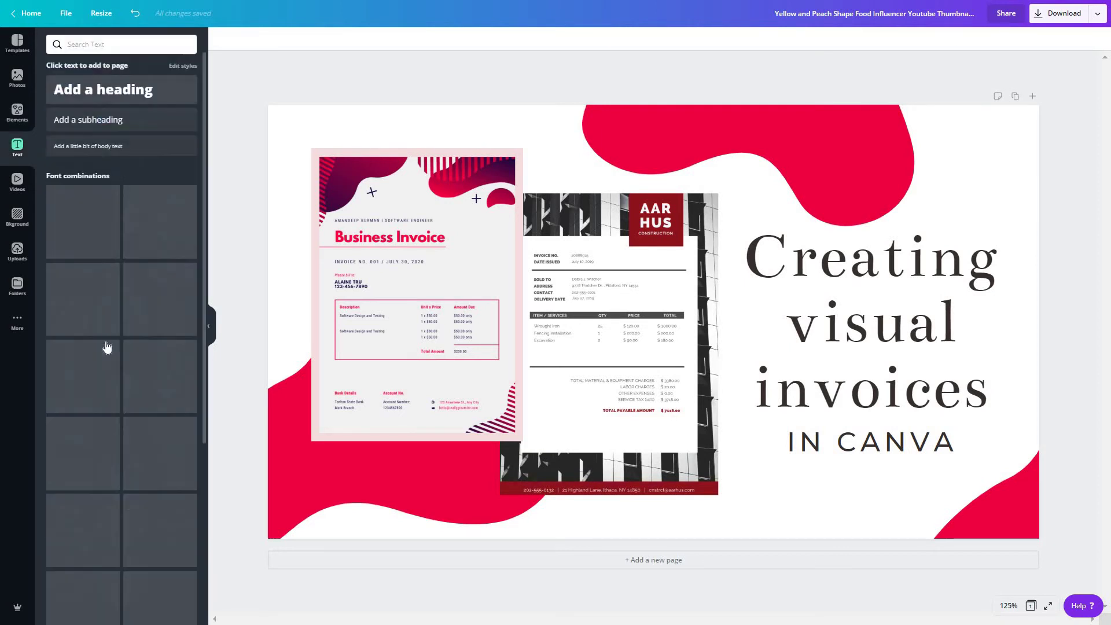
left_click(17, 113)
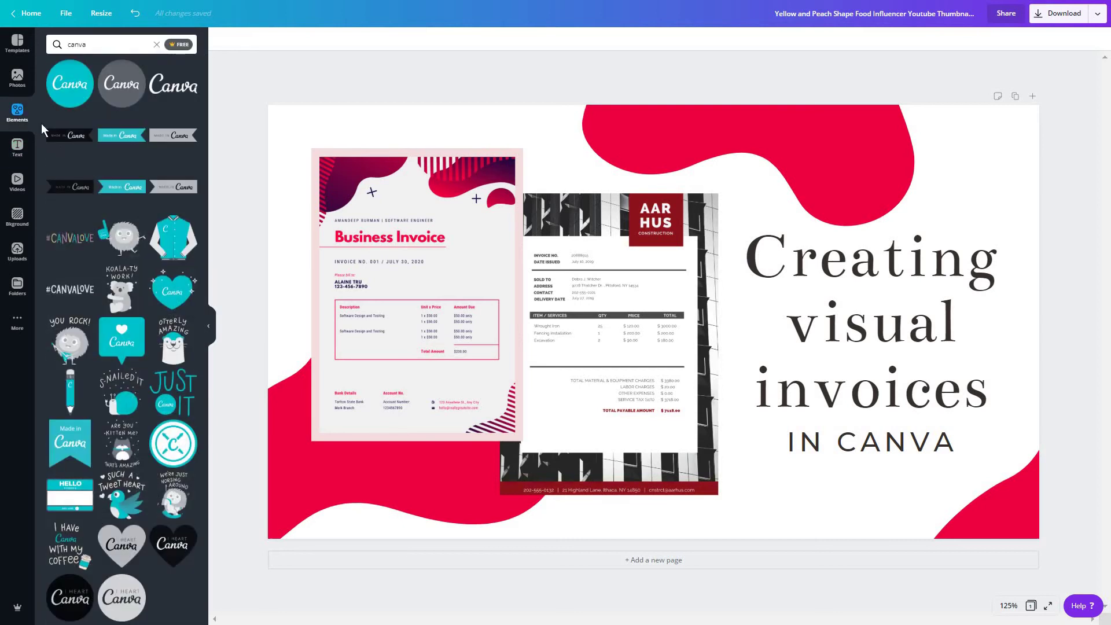
left_click(19, 85)
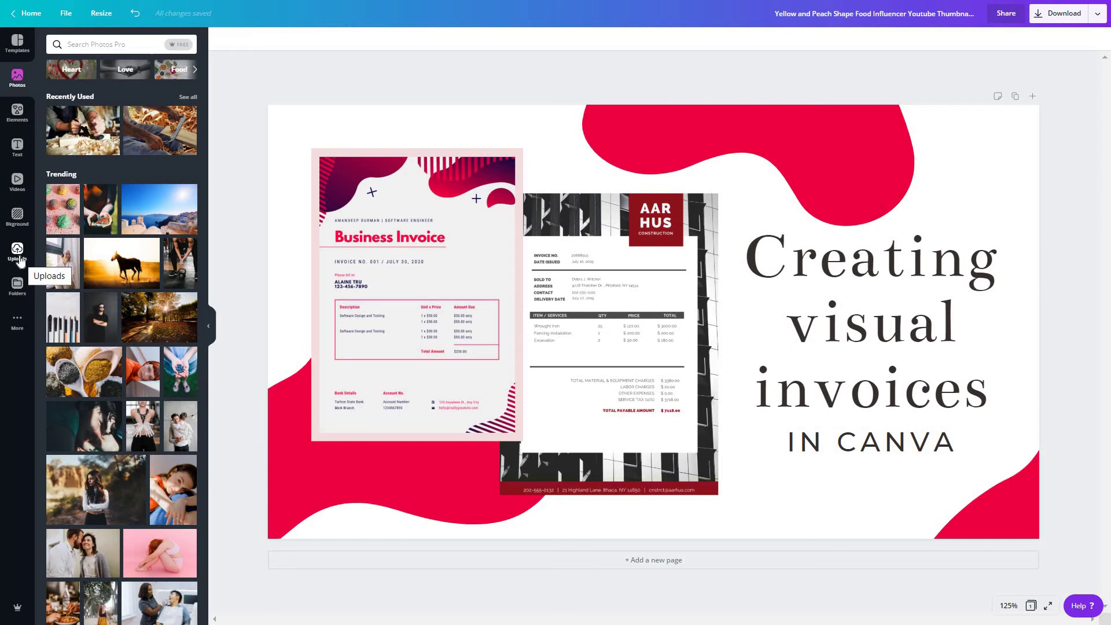
left_click(18, 256)
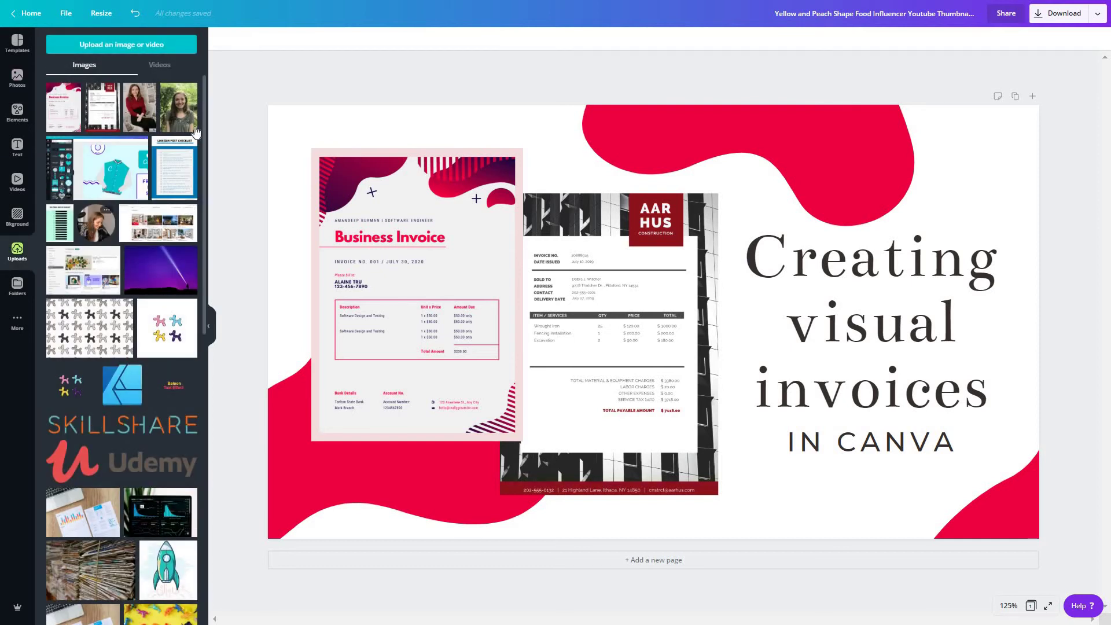
scroll(143, 329, "down", 8)
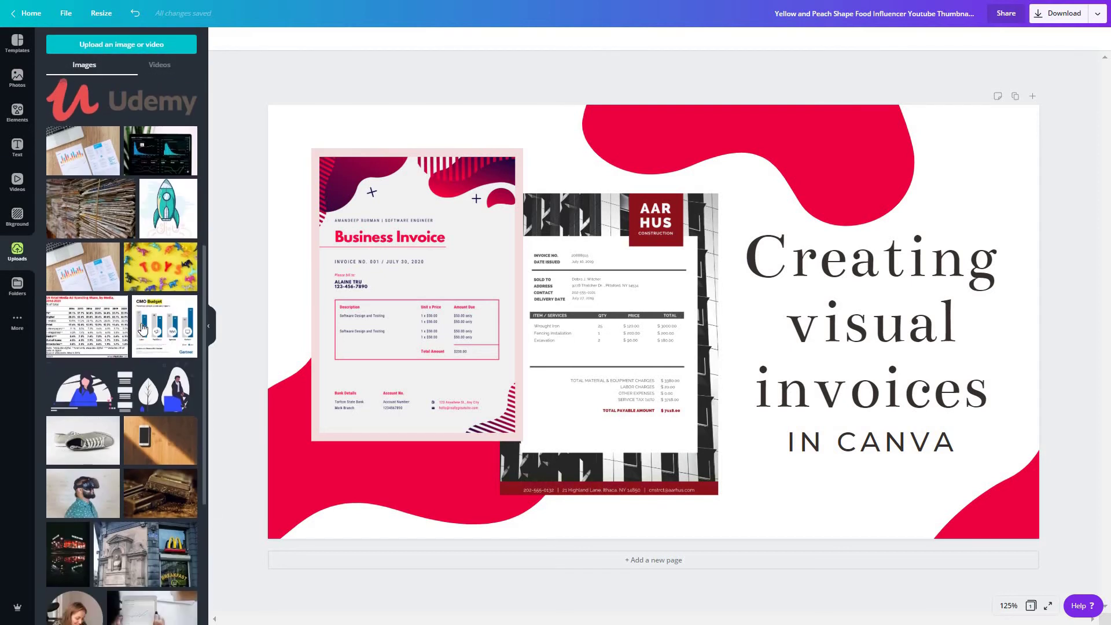
scroll(143, 329, "down", 2)
scroll(143, 329, "down", 4)
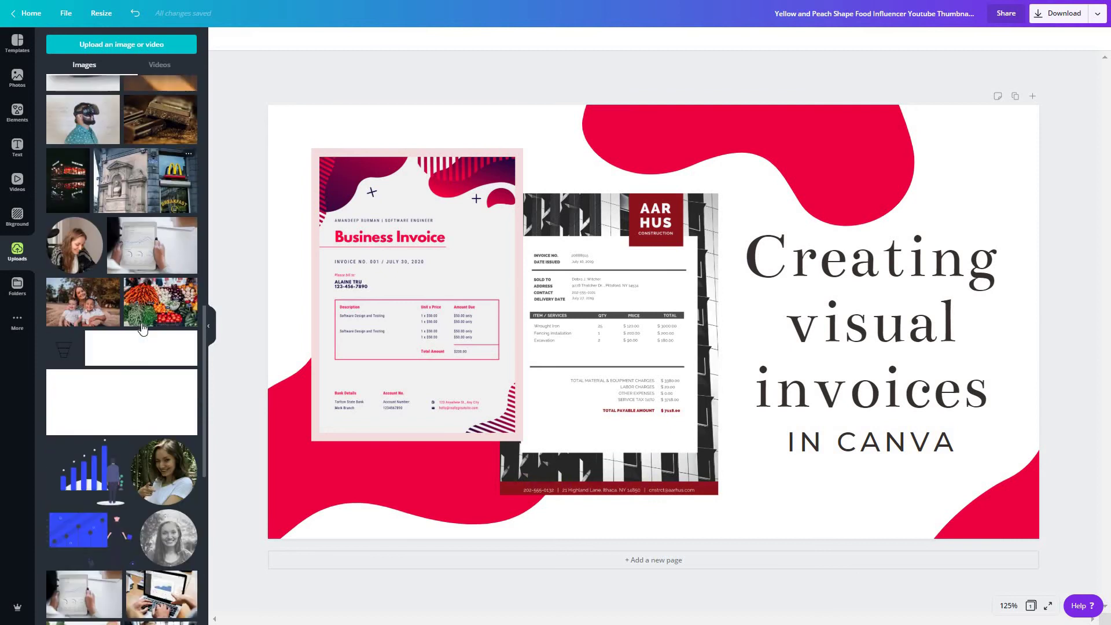
scroll(142, 328, "down", 3)
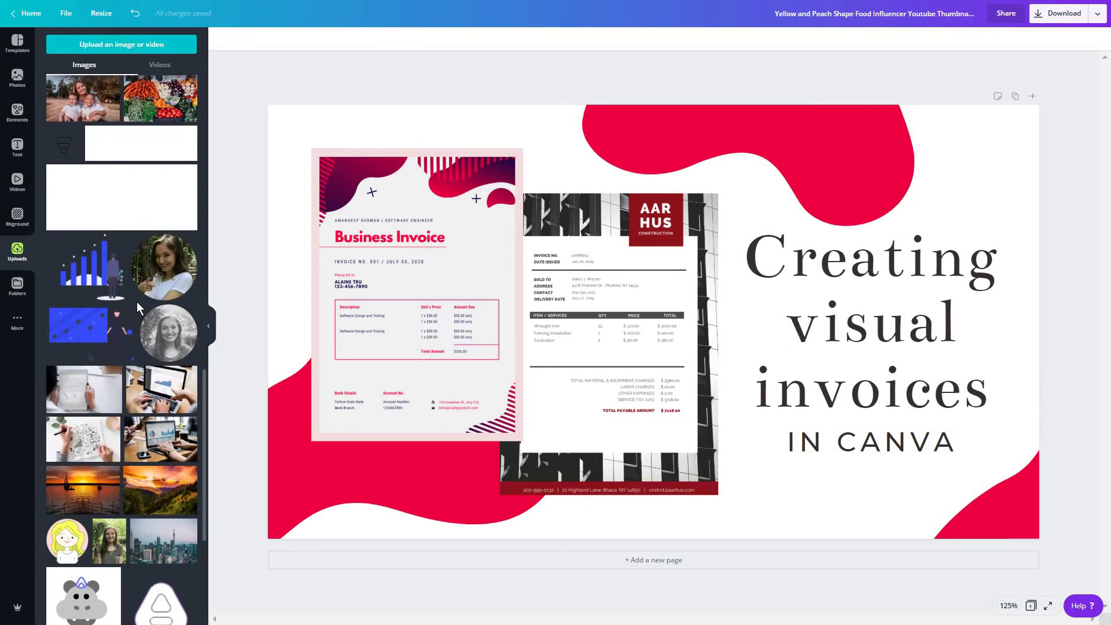
scroll(162, 216, "down", 3)
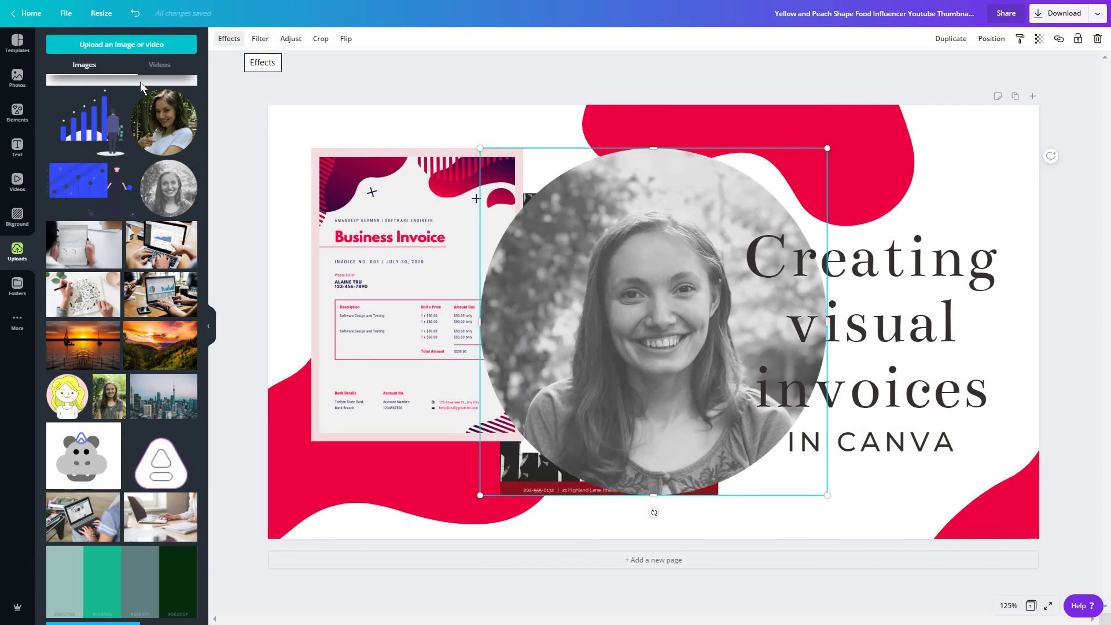
Remove the portrait's background, then resize and reposition the cutout near the bottom centre.
left_click(232, 41)
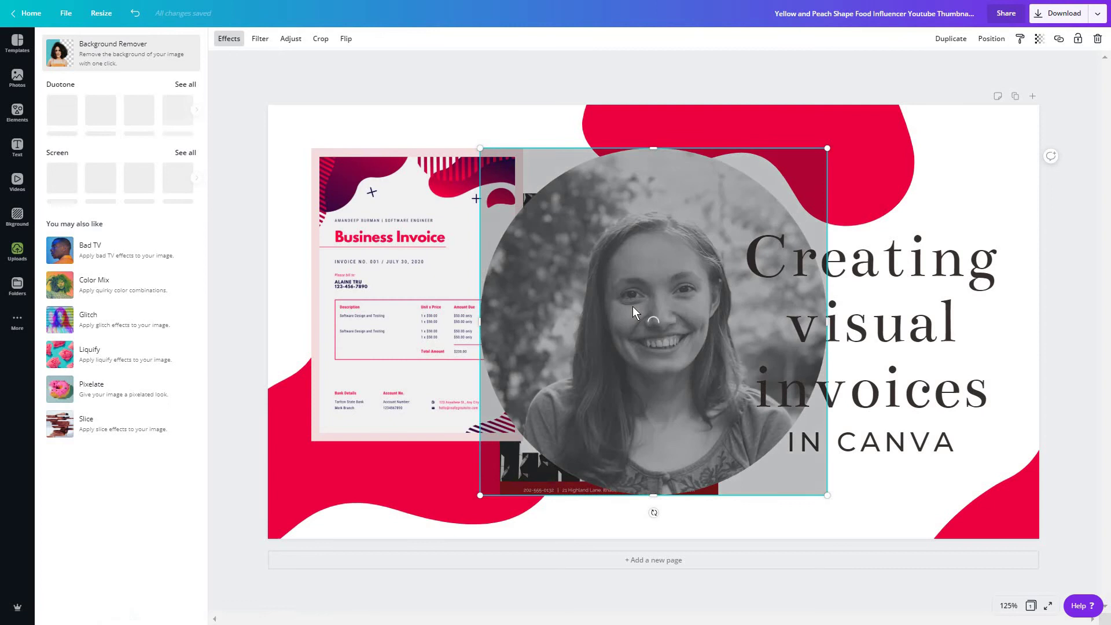
left_click_drag(633, 308, 538, 377)
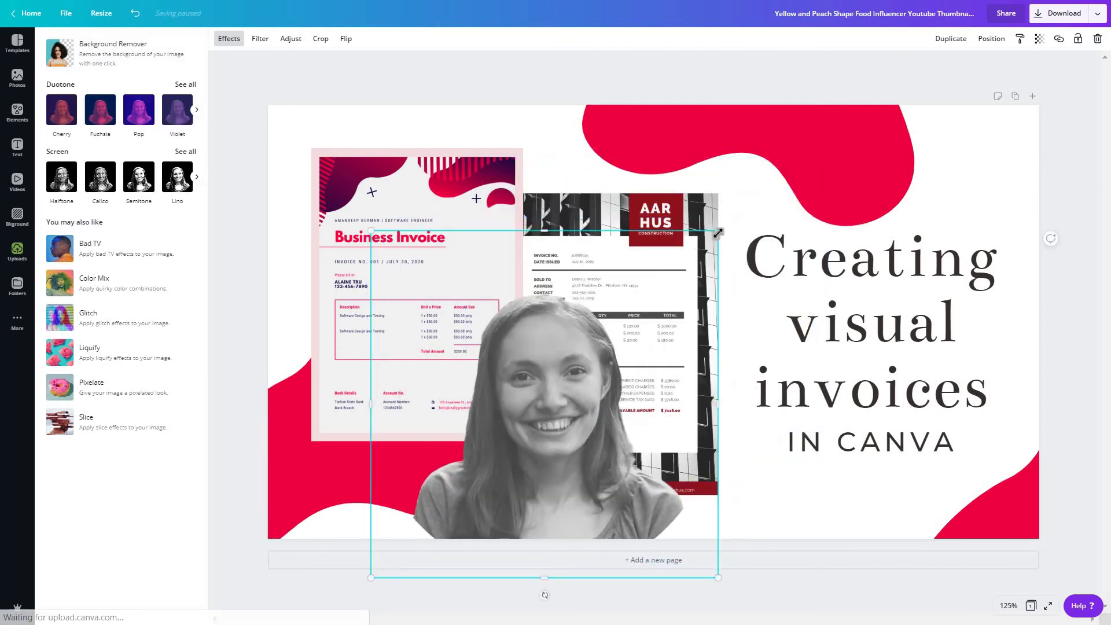
left_click_drag(720, 231, 978, 65)
left_click_drag(587, 308, 472, 402)
mouse_move(492, 314)
left_mouse_down()
mouse_move(817, 258)
mouse_move(688, 257)
mouse_move(508, 314)
left_mouse_up()
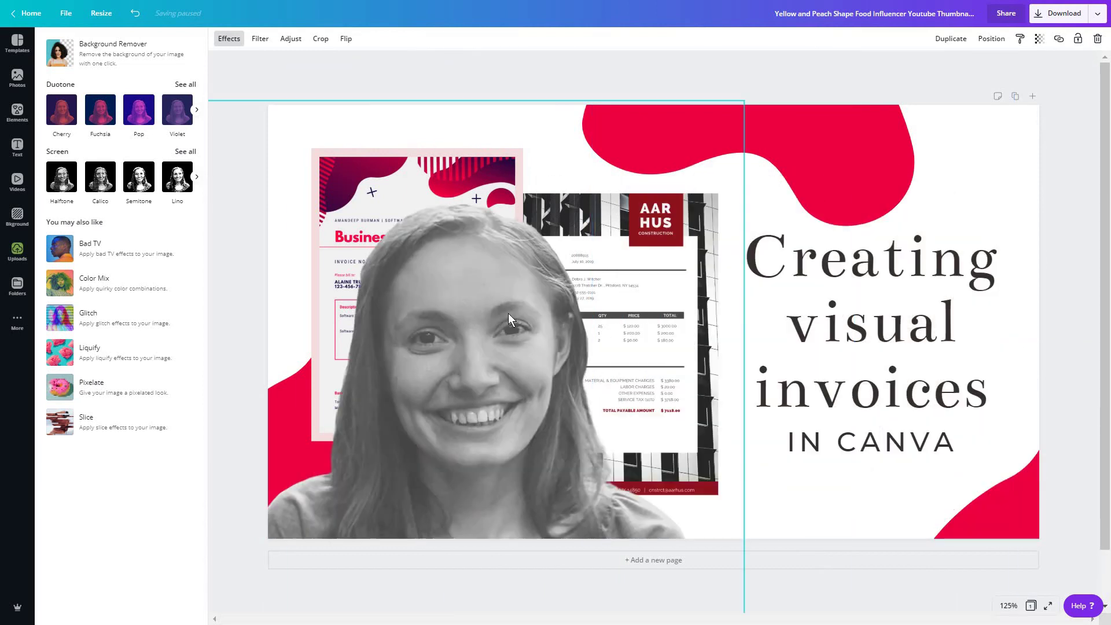
left_click_drag(745, 100, 514, 337)
left_click_drag(375, 462, 651, 395)
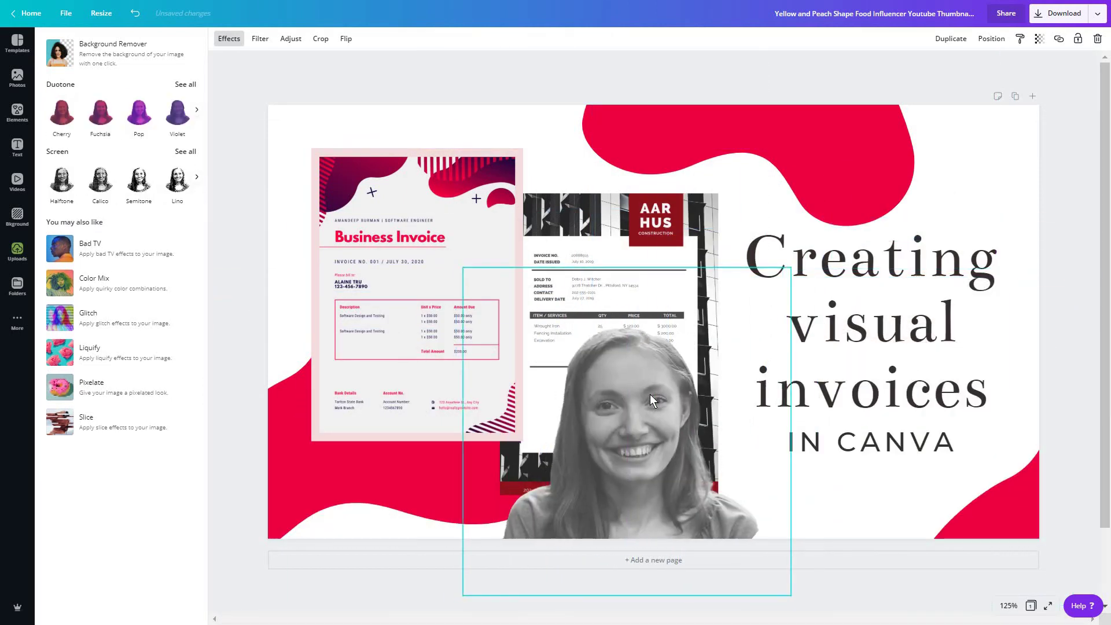
Drag the cutout portrait to the lower left over the Business Invoice and crop its right edge.
left_click(922, 170)
left_click_drag(443, 391, 659, 491)
left_click_drag(470, 358, 596, 259)
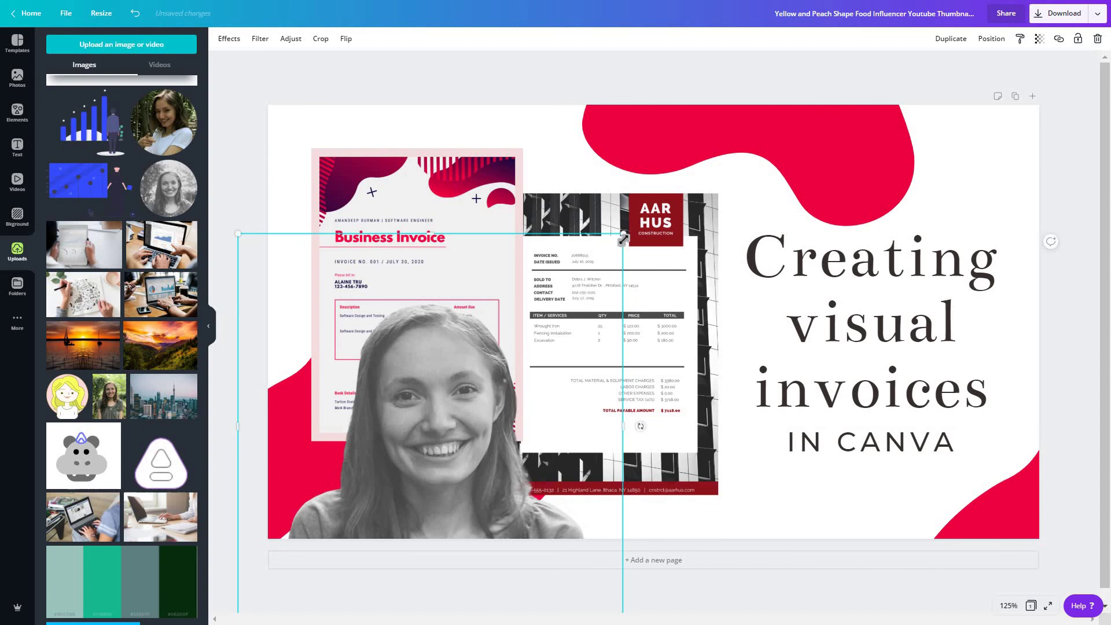
mouse_move(614, 428)
left_mouse_down()
mouse_move(563, 429)
mouse_move(617, 427)
left_mouse_up()
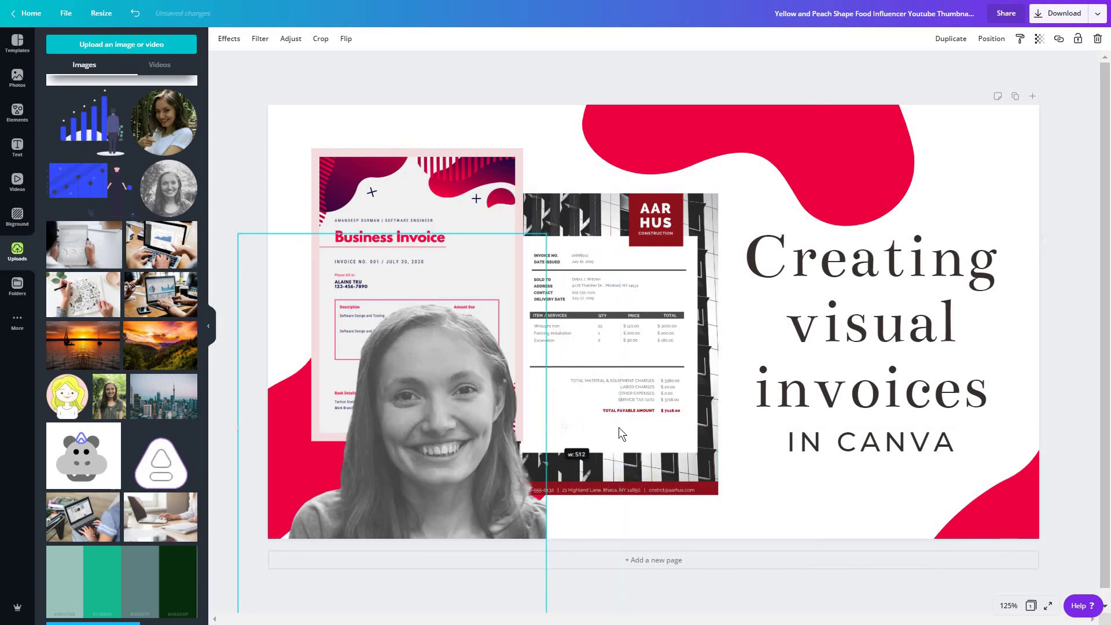
left_click_drag(491, 446, 498, 442)
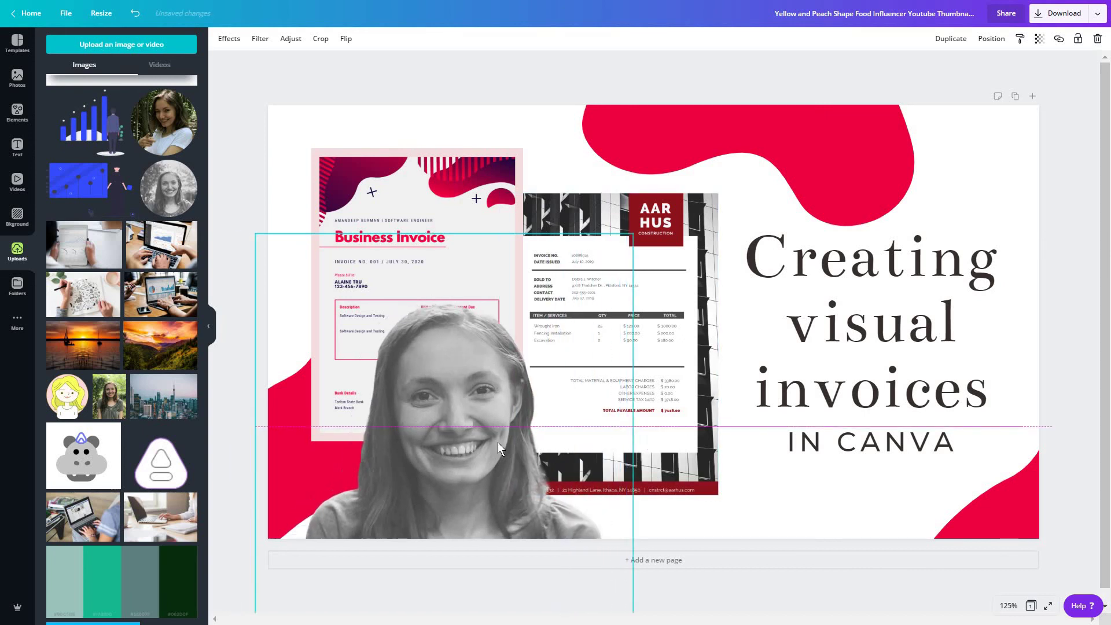
left_click(989, 181)
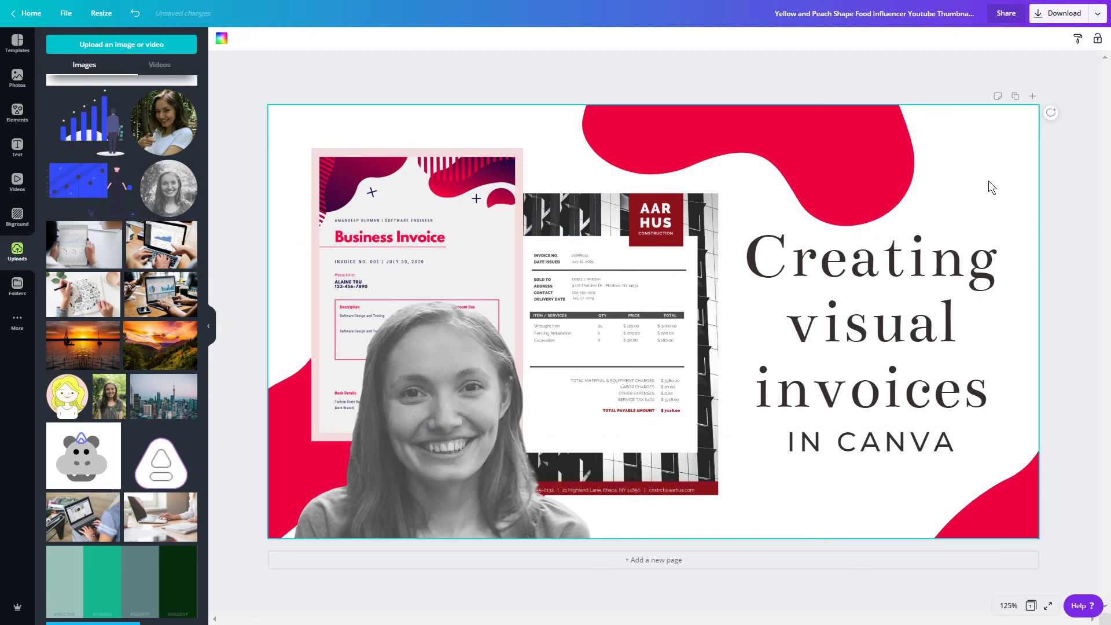